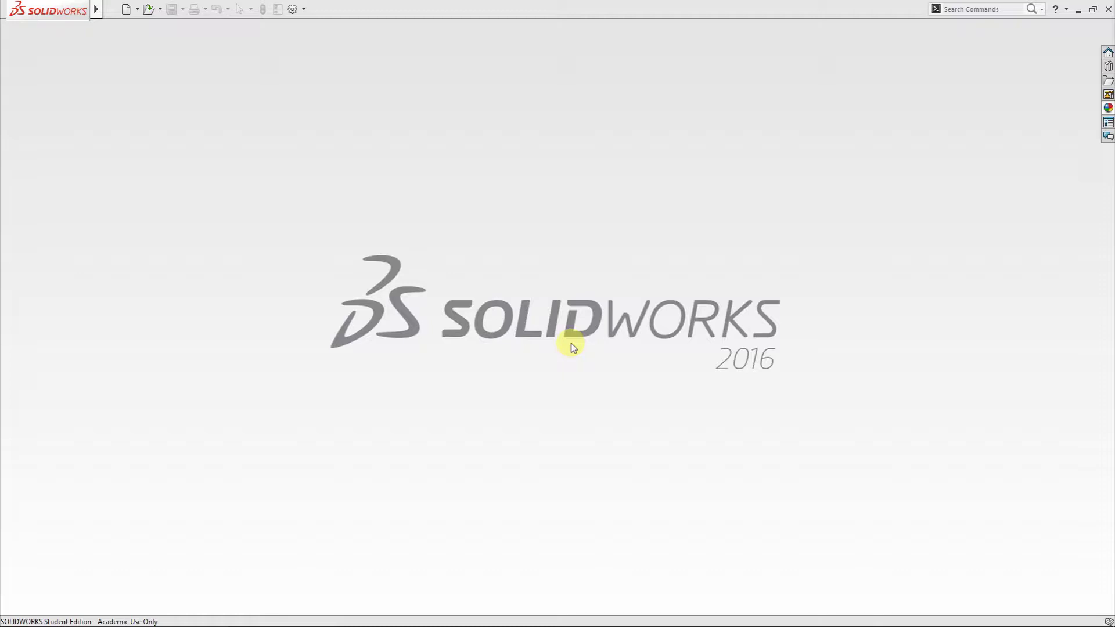
Create a new part and start a sketch on the Top Plane
click(123, 10)
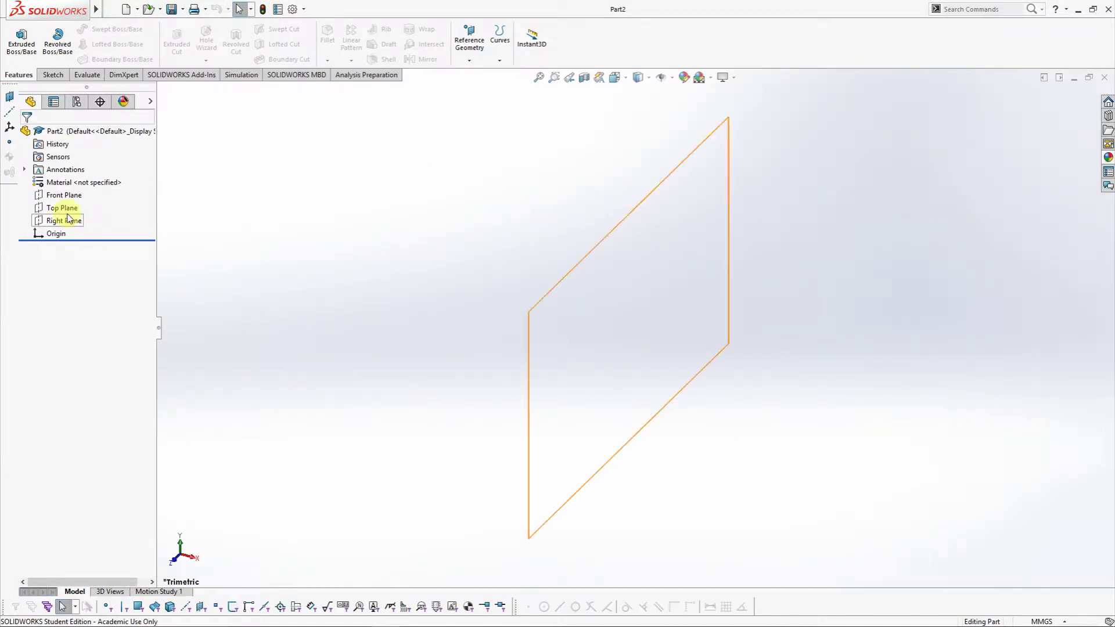
click(62, 208)
click(87, 194)
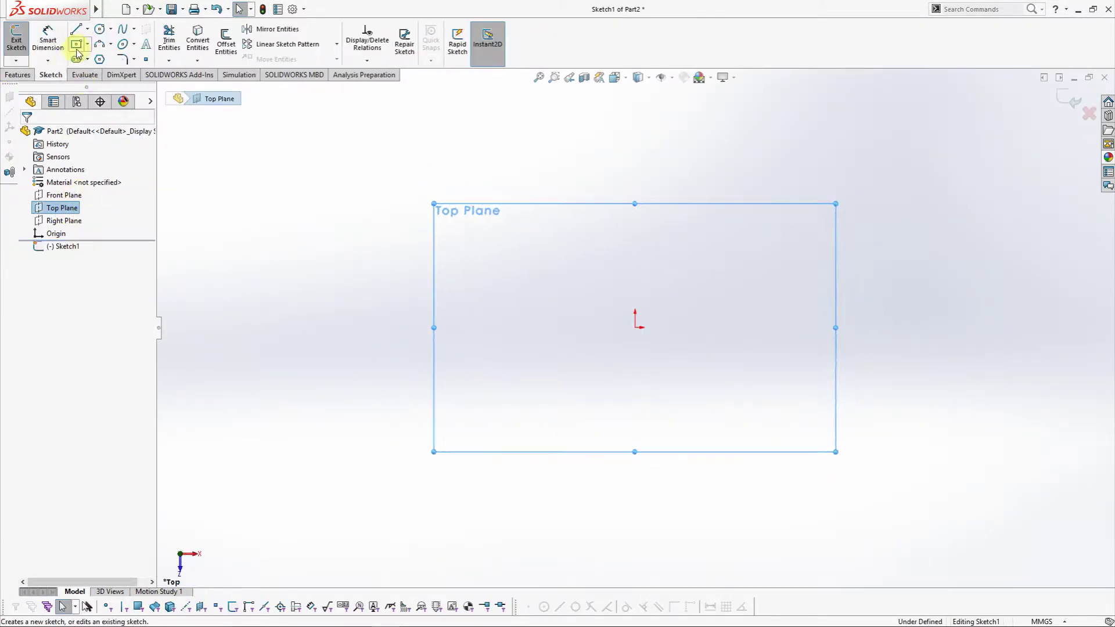
Draw a circle of radius about 86.2 centred on the origin and preview its extrusion
click(100, 29)
click(638, 327)
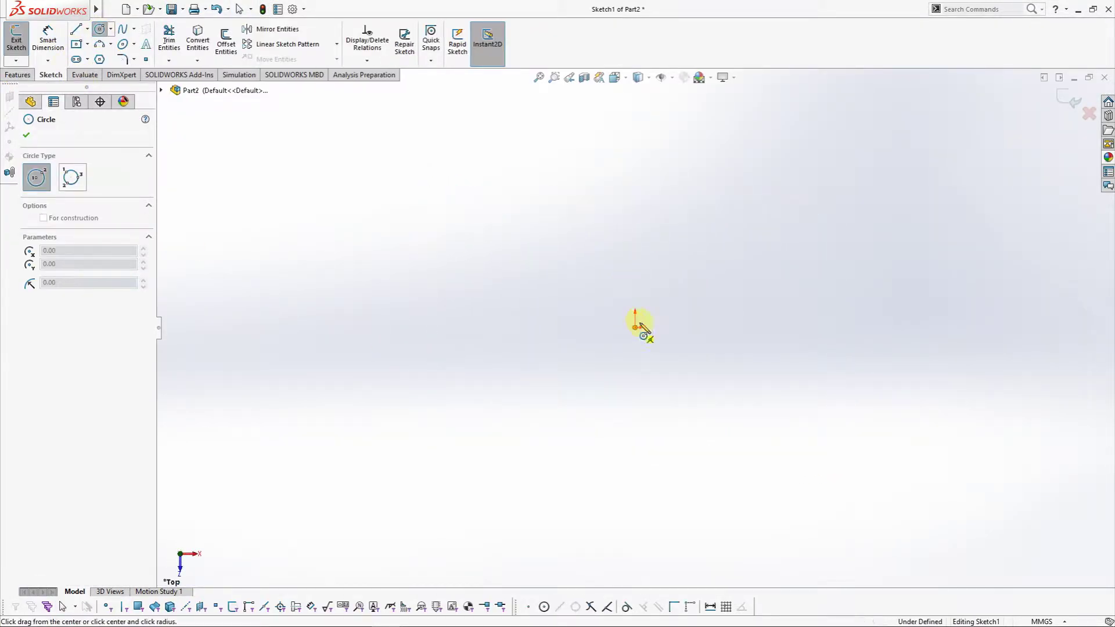
click(786, 206)
click(17, 74)
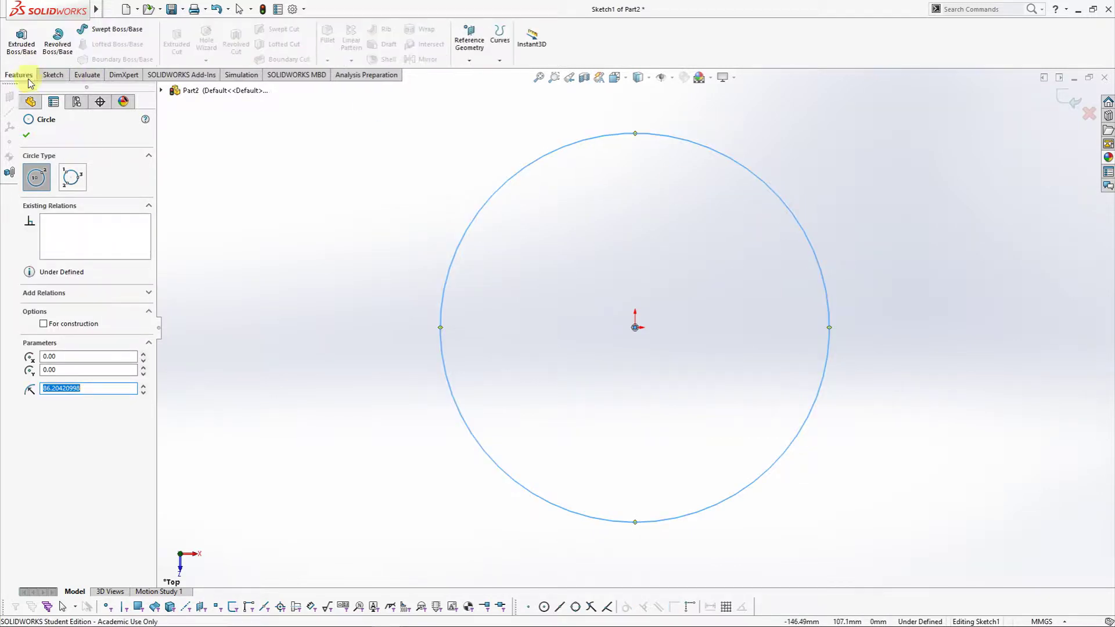
click(19, 52)
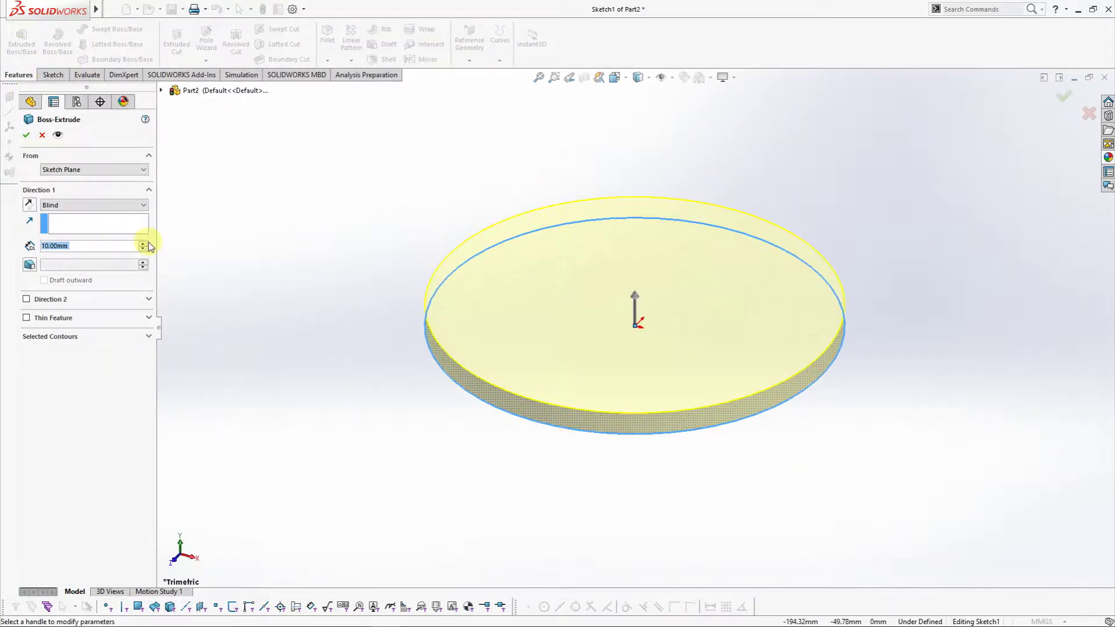
Extrude the circle 50 mm into a solid cylinder, Boss-Extrude1
click(143, 243)
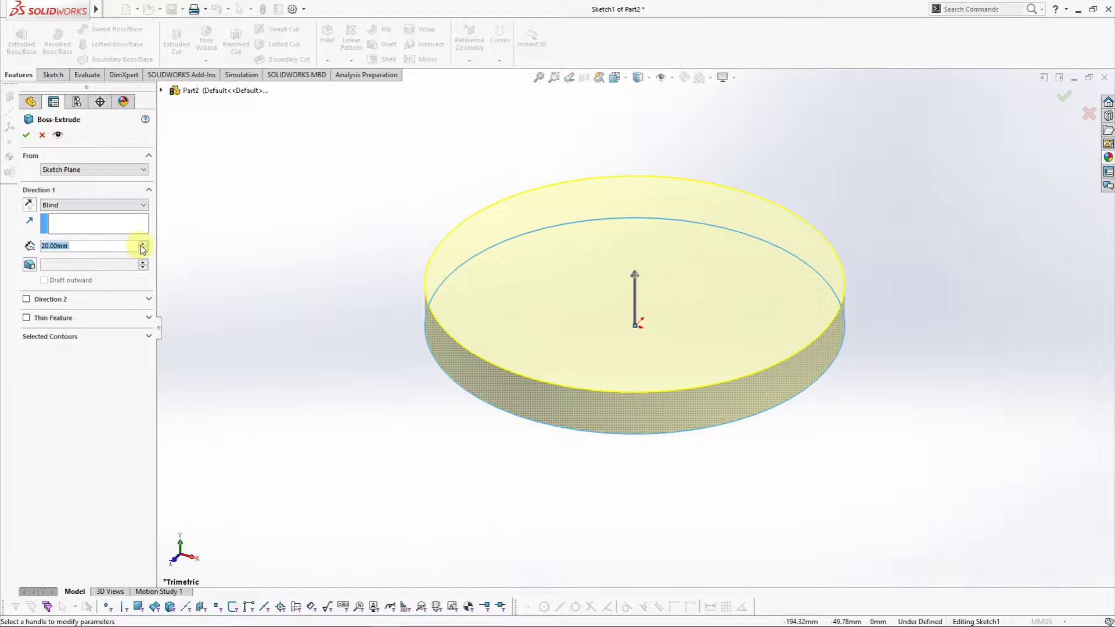
click(143, 249)
click(143, 248)
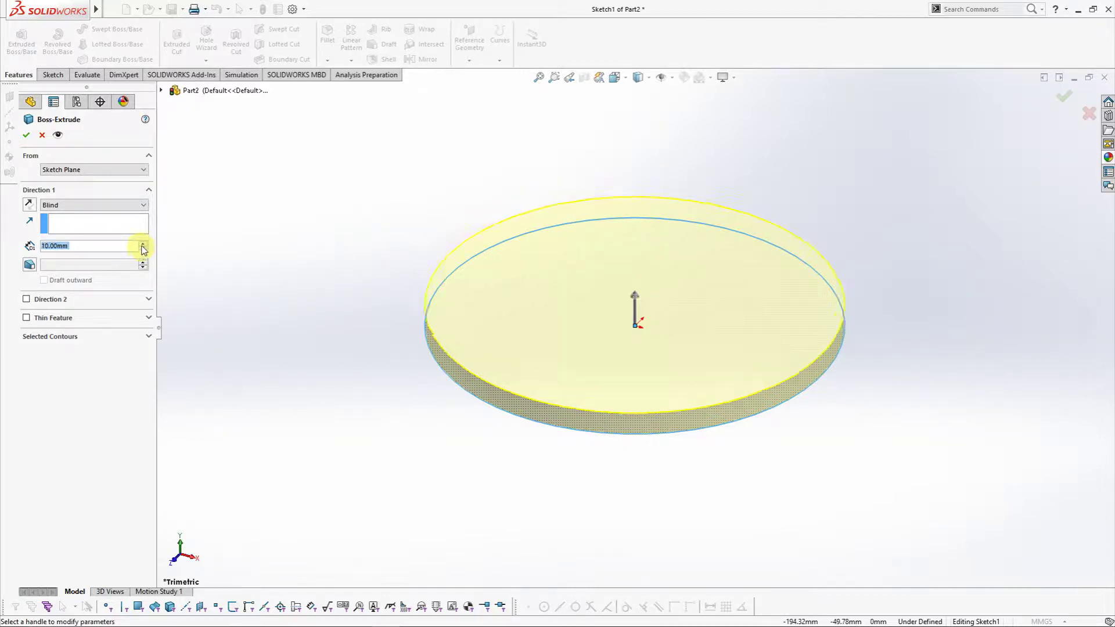
click(142, 243)
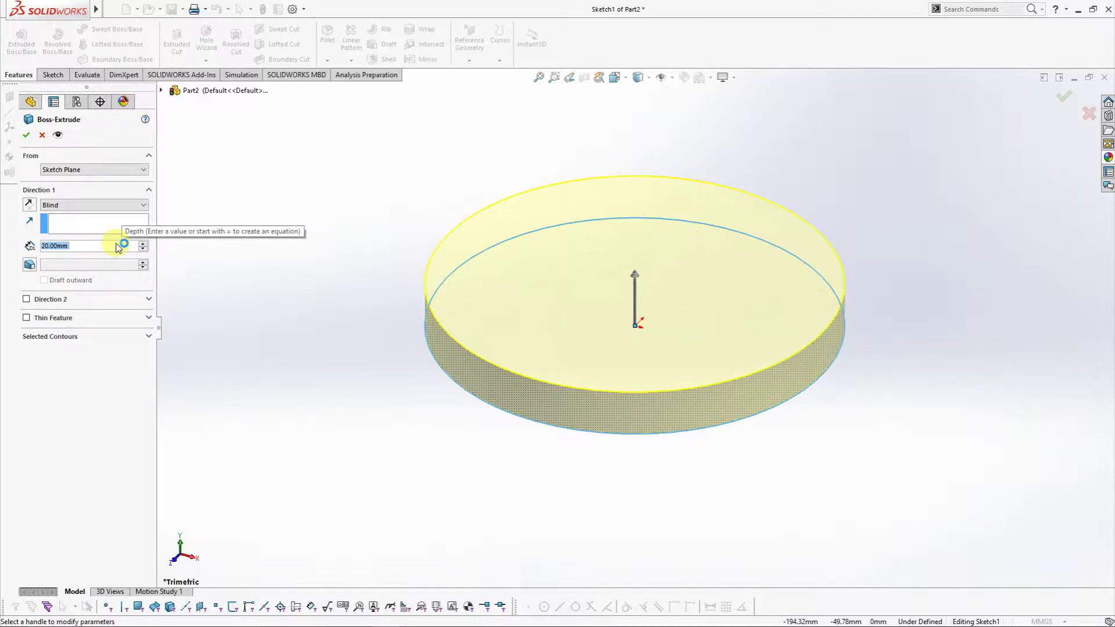
text(50)
key(Return)
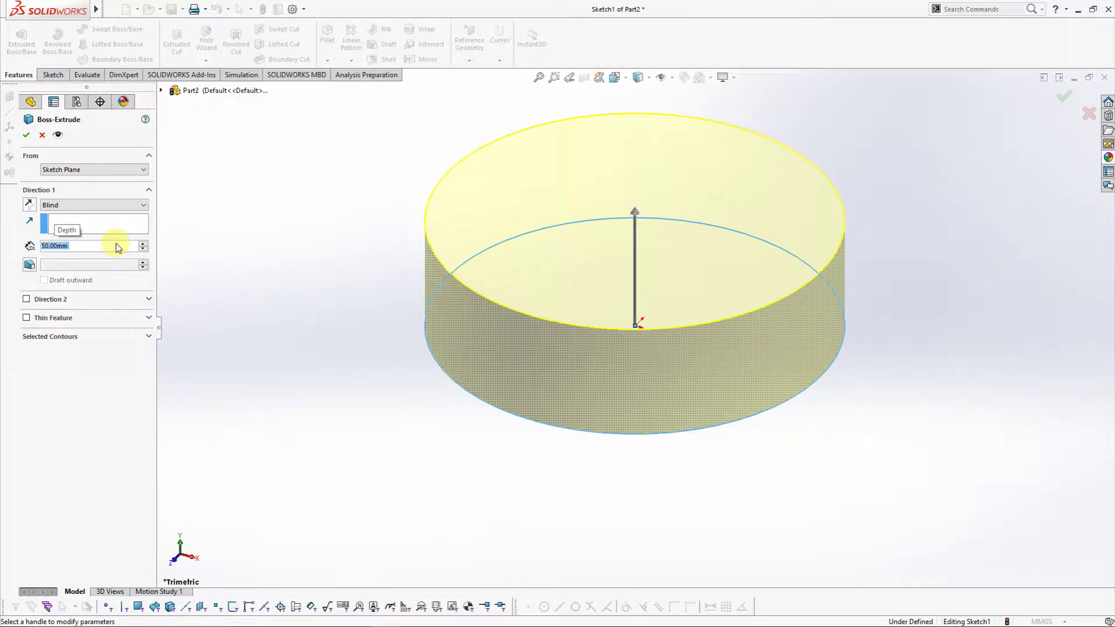
key(Return)
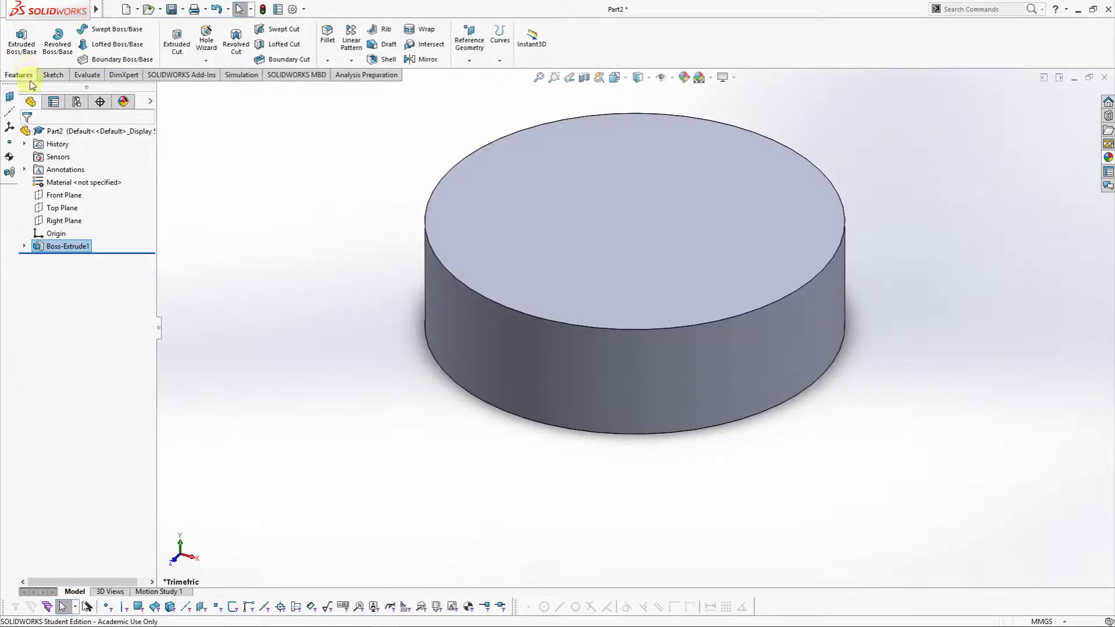
Start a sketch on the Front Plane and view it normal-to
click(53, 74)
click(19, 75)
click(64, 198)
click(90, 180)
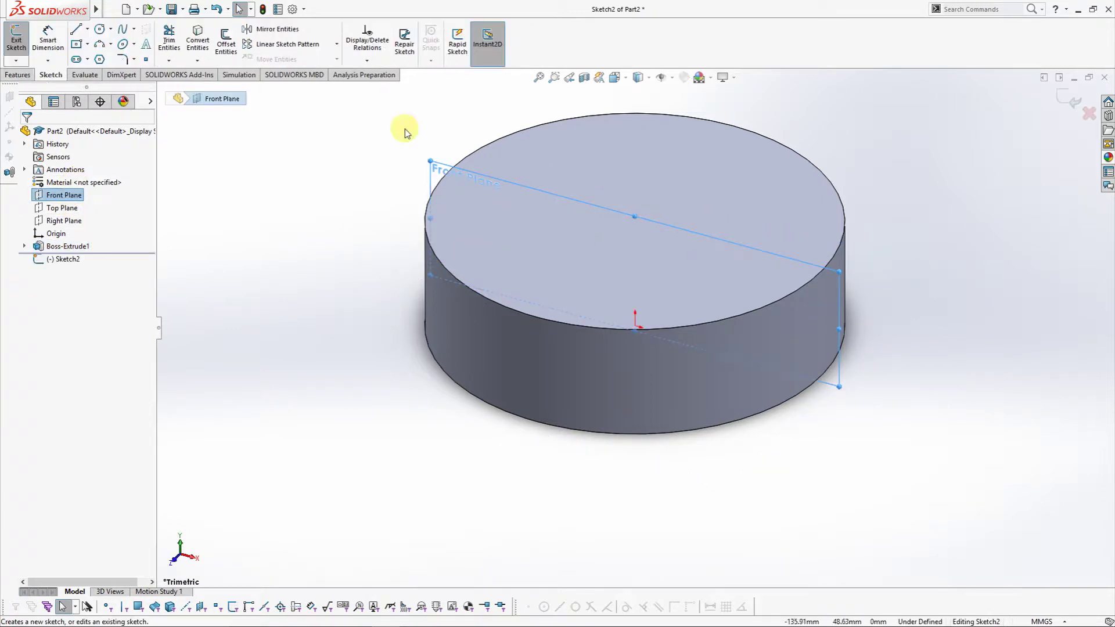
click(614, 77)
click(577, 361)
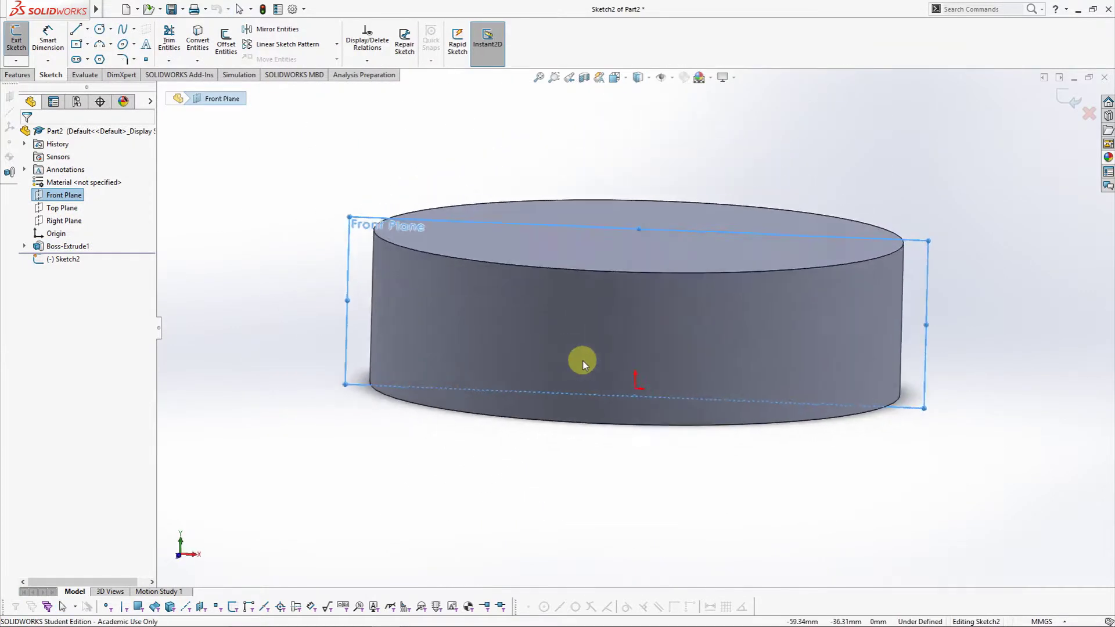
Draw a centre rectangle on the cylinder's upper-left corner and preview its extrusion
click(77, 44)
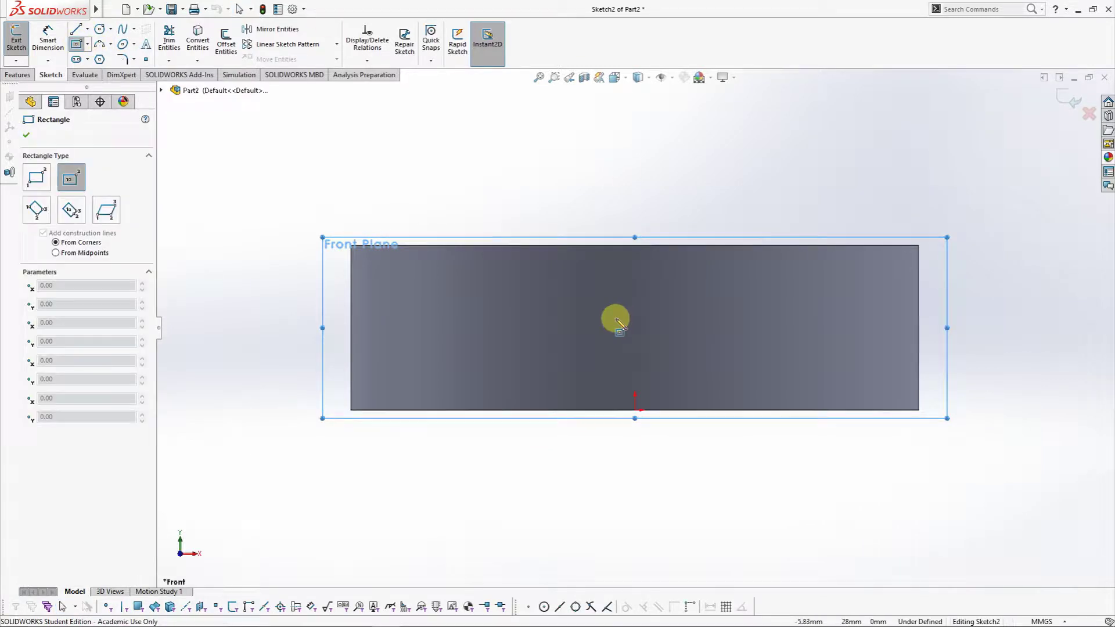
click(350, 246)
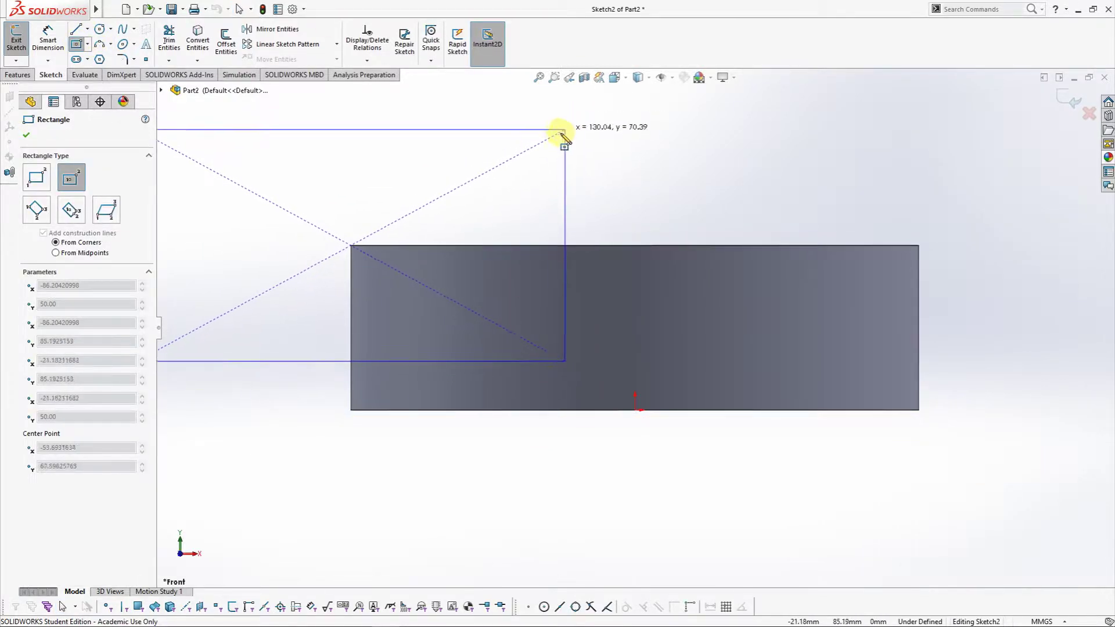
click(496, 116)
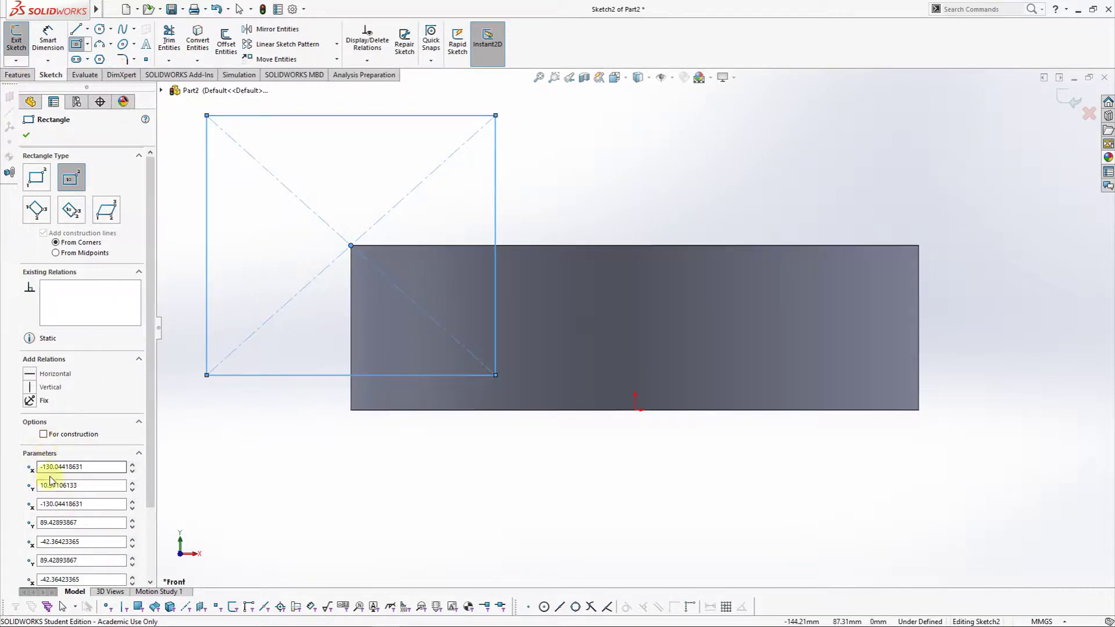
click(27, 136)
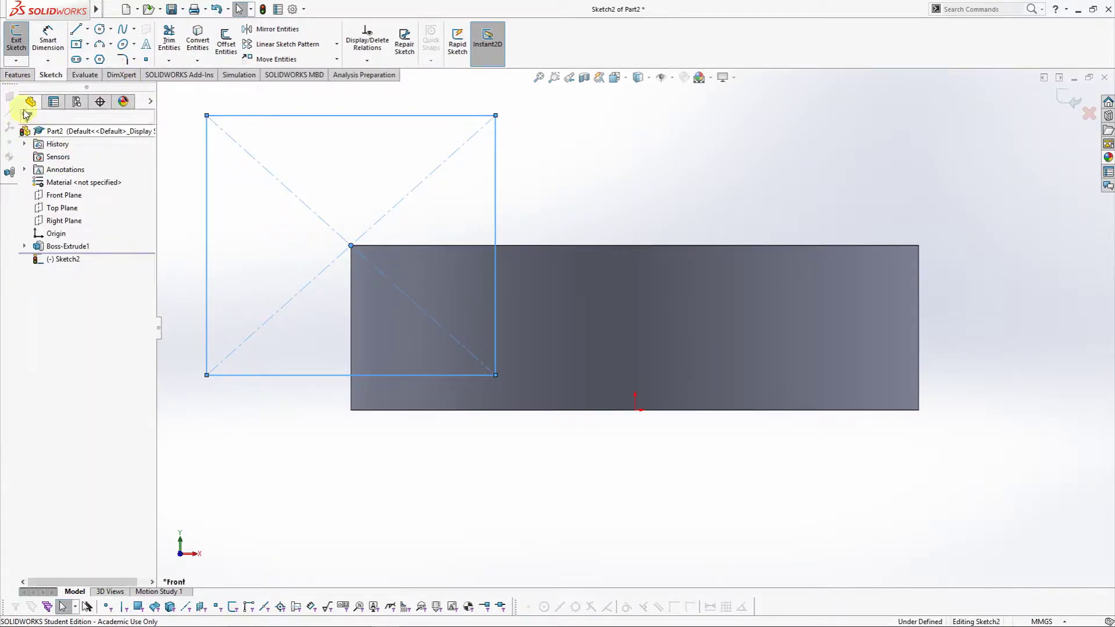
click(22, 78)
click(22, 40)
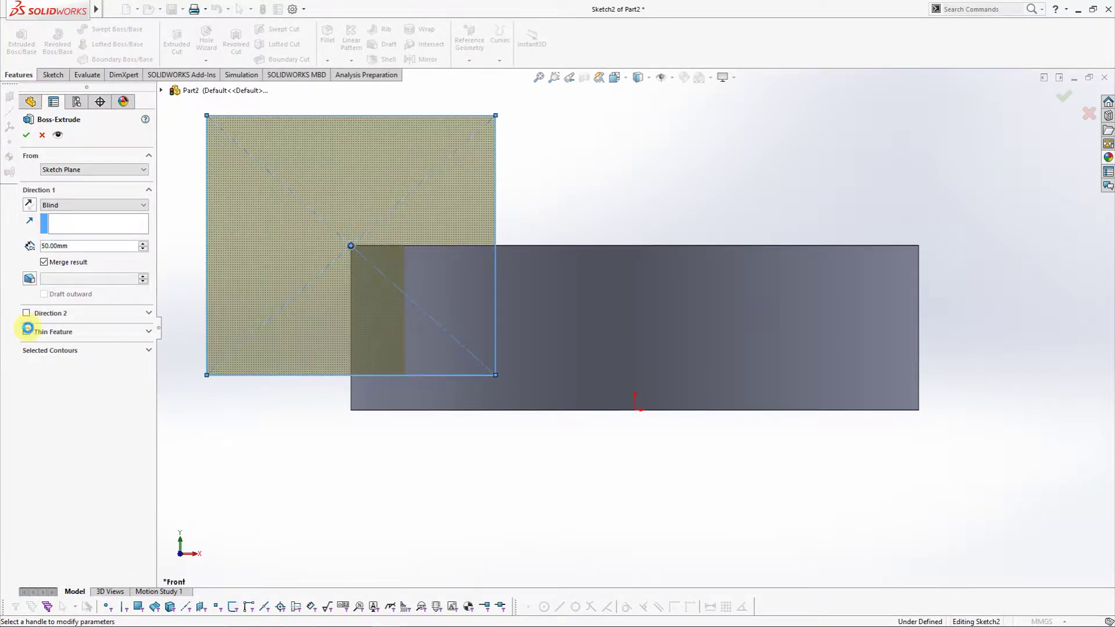
Extrude the rectangle 50 mm as an open thin frame with 15 mm walls (Extrude-Thin1)
click(27, 332)
scroll(409, 218, up, 1)
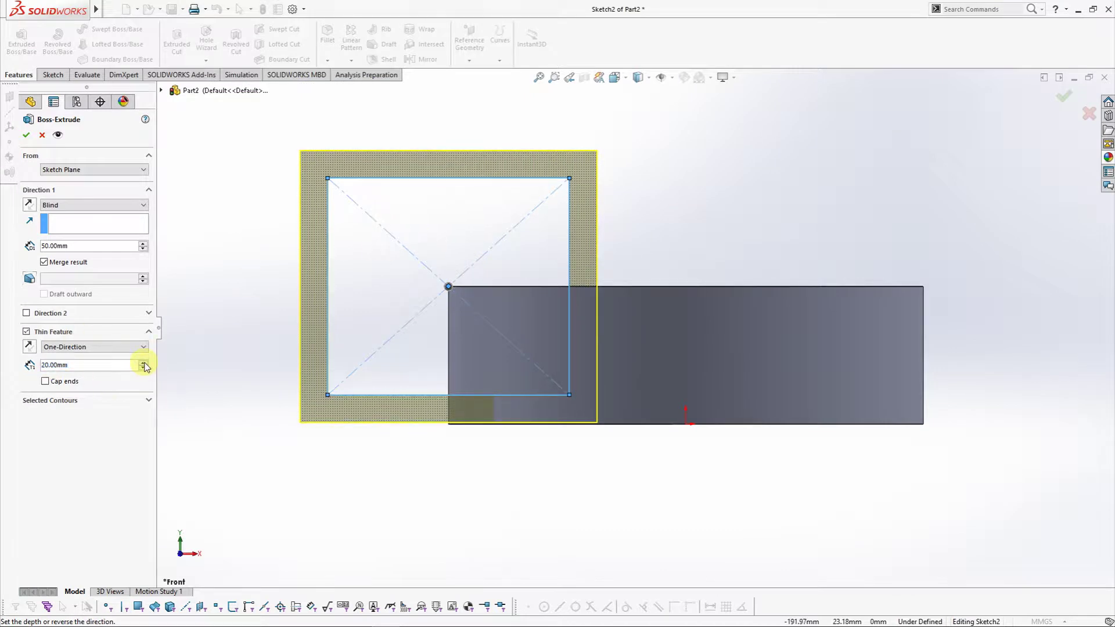
click(142, 362)
click(142, 362)
click(142, 368)
click(143, 368)
text(15)
key(Return)
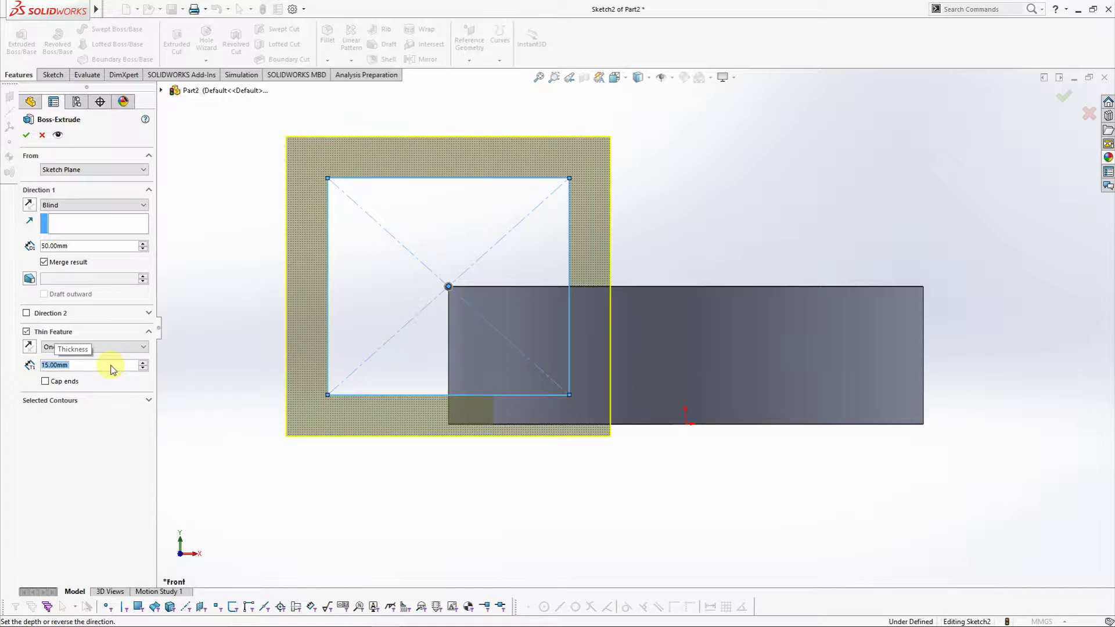
click(44, 381)
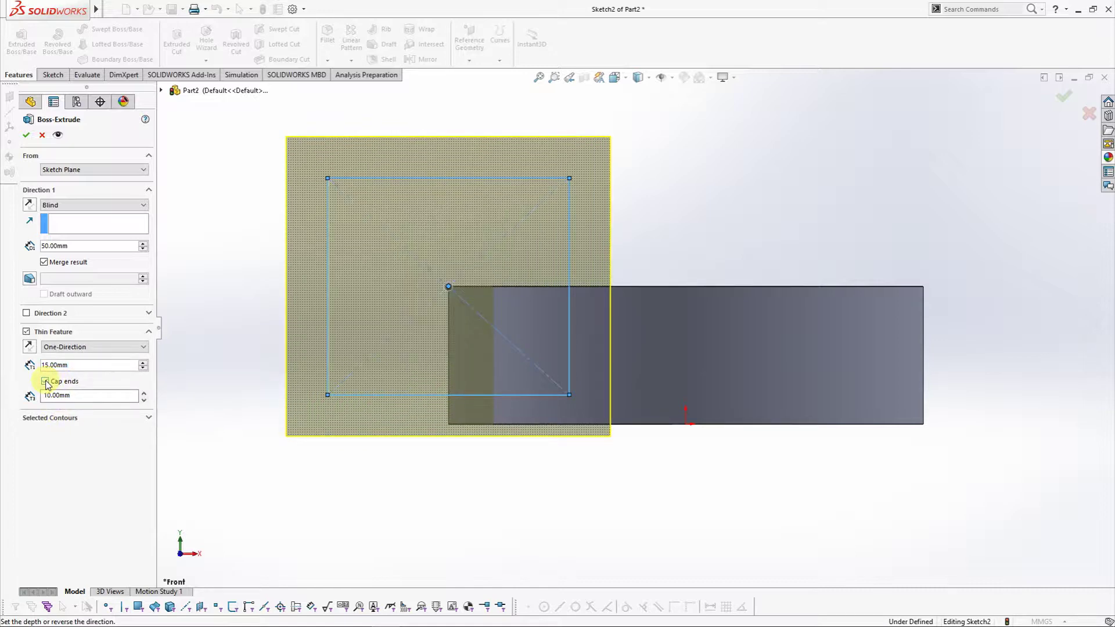
click(26, 135)
scroll(627, 264, up, 2)
mouse_move(542, 231)
middle_down()
mouse_move(588, 244)
mouse_move(442, 249)
mouse_move(451, 315)
mouse_move(436, 251)
mouse_move(388, 383)
mouse_move(473, 298)
mouse_move(417, 307)
middle_up()
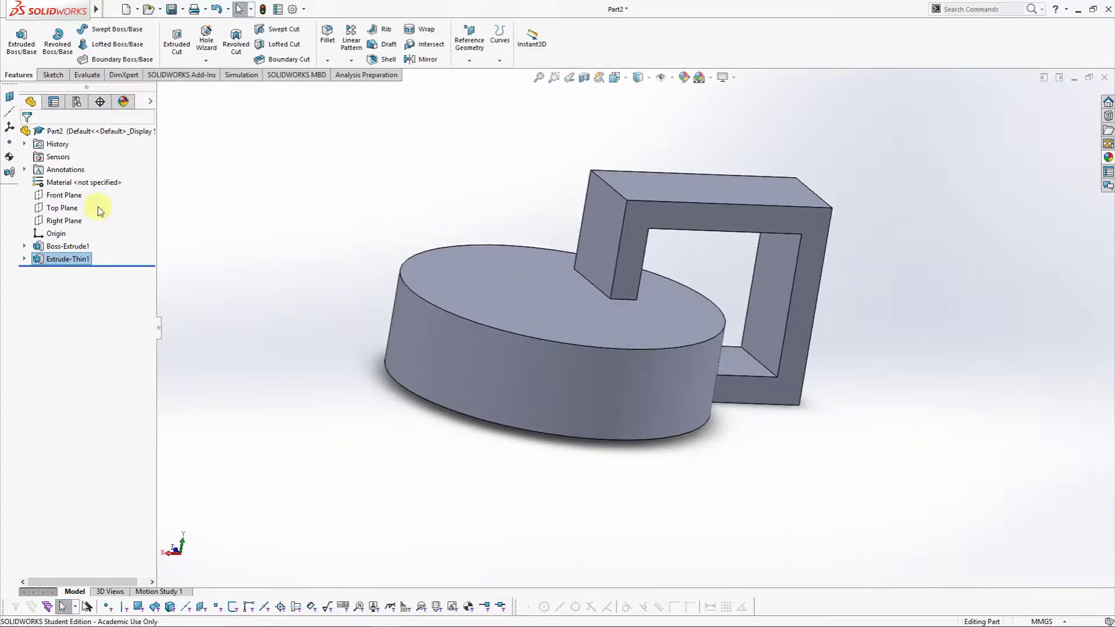
Start a sketch on the Right Plane, viewed normal-to
click(60, 224)
click(66, 205)
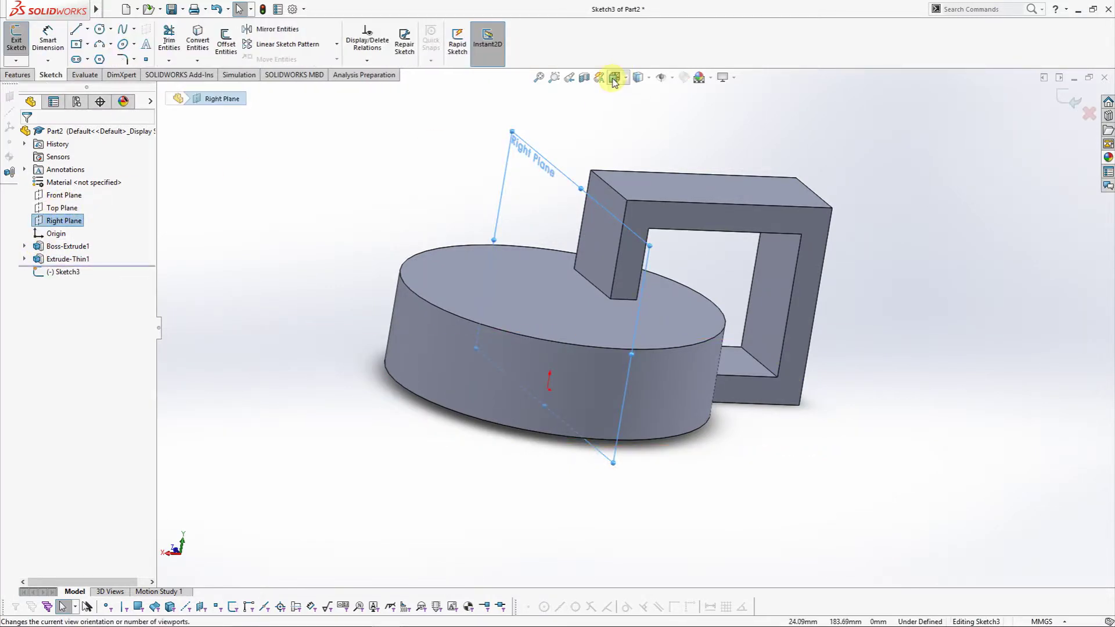
click(613, 78)
click(513, 317)
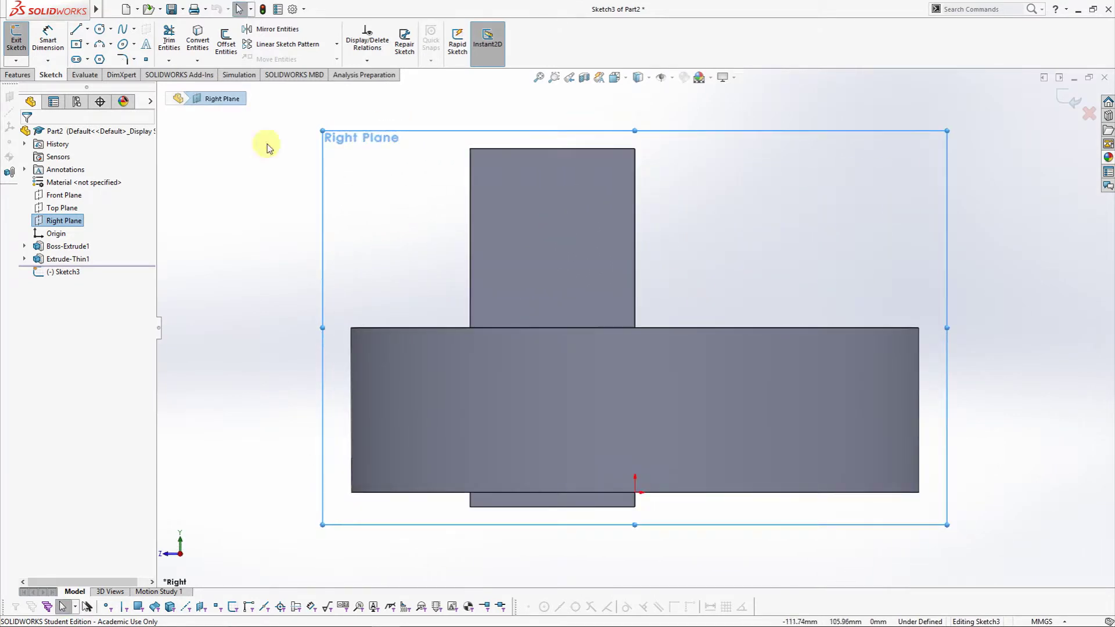
Sketch a hexagon overlapping the block's corner and preview a 50 mm boss extrude
click(99, 60)
click(783, 227)
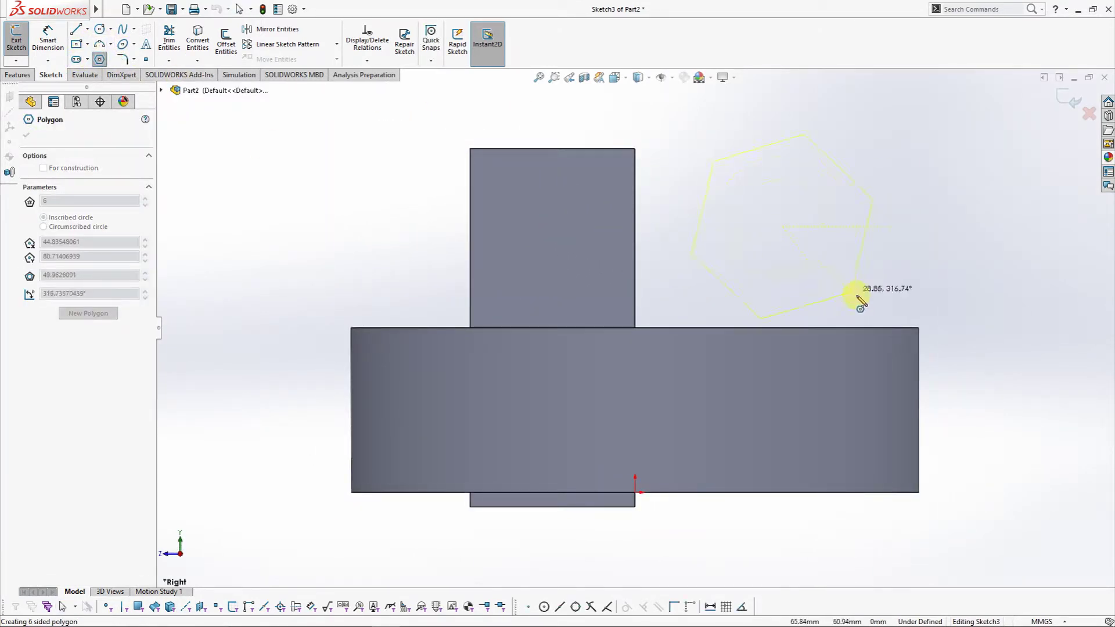
click(918, 328)
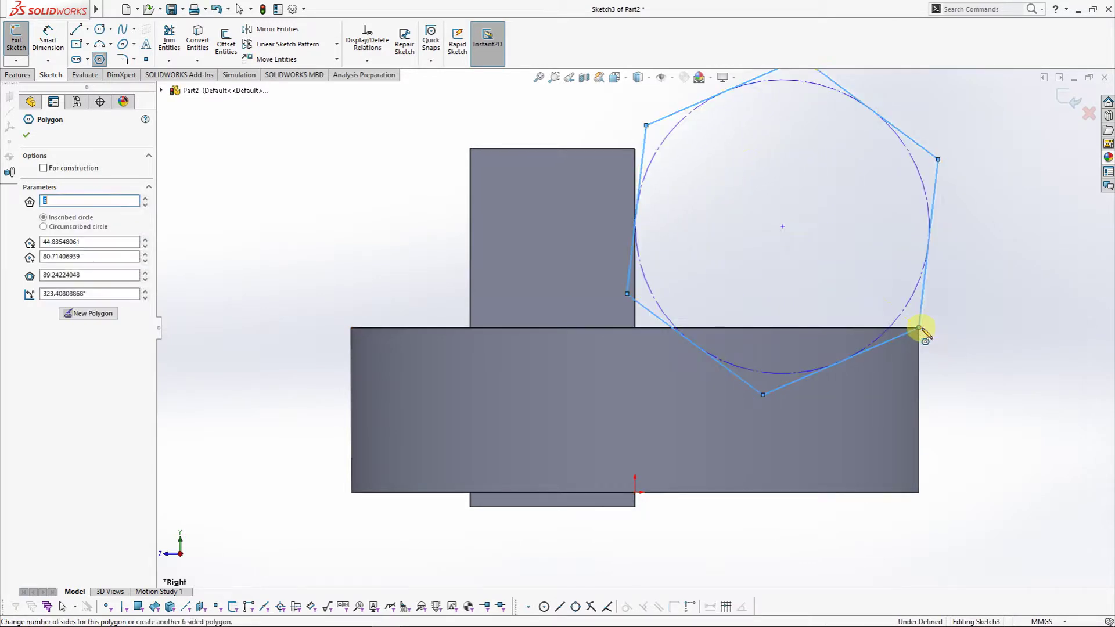
click(26, 135)
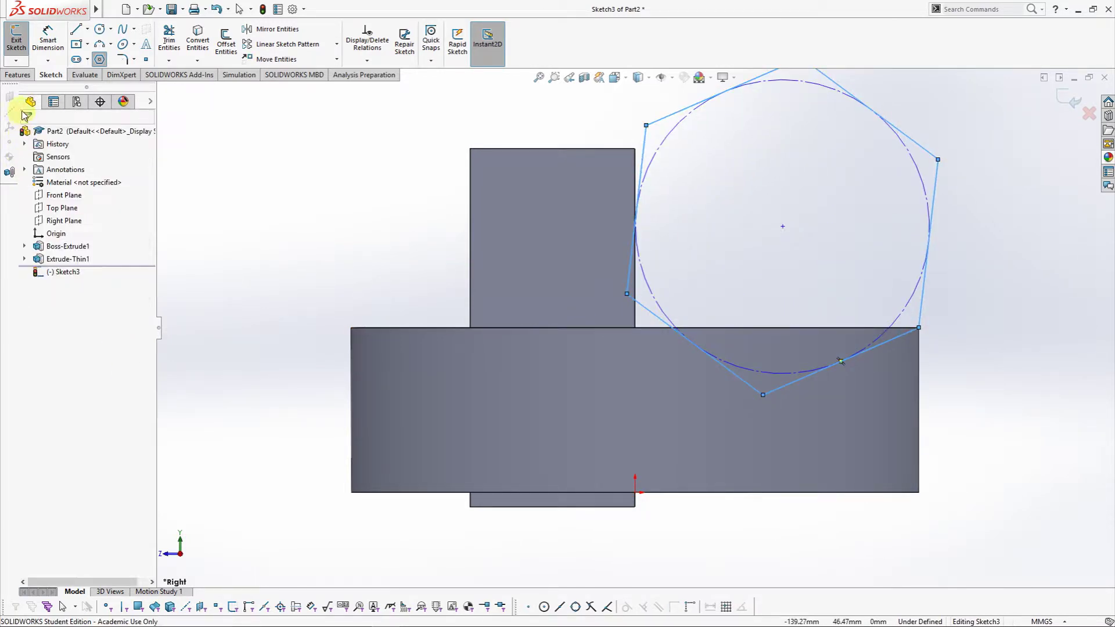
click(17, 75)
click(21, 40)
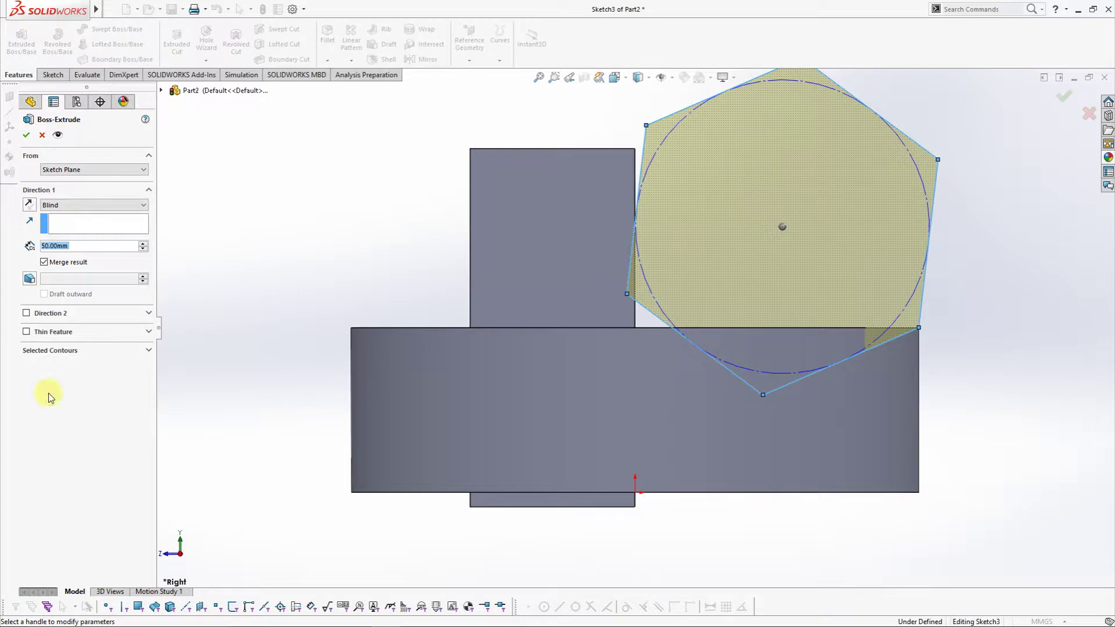
Cancel the extrude and add a wide centre rectangle above the block, overlapping the hexagon
click(62, 353)
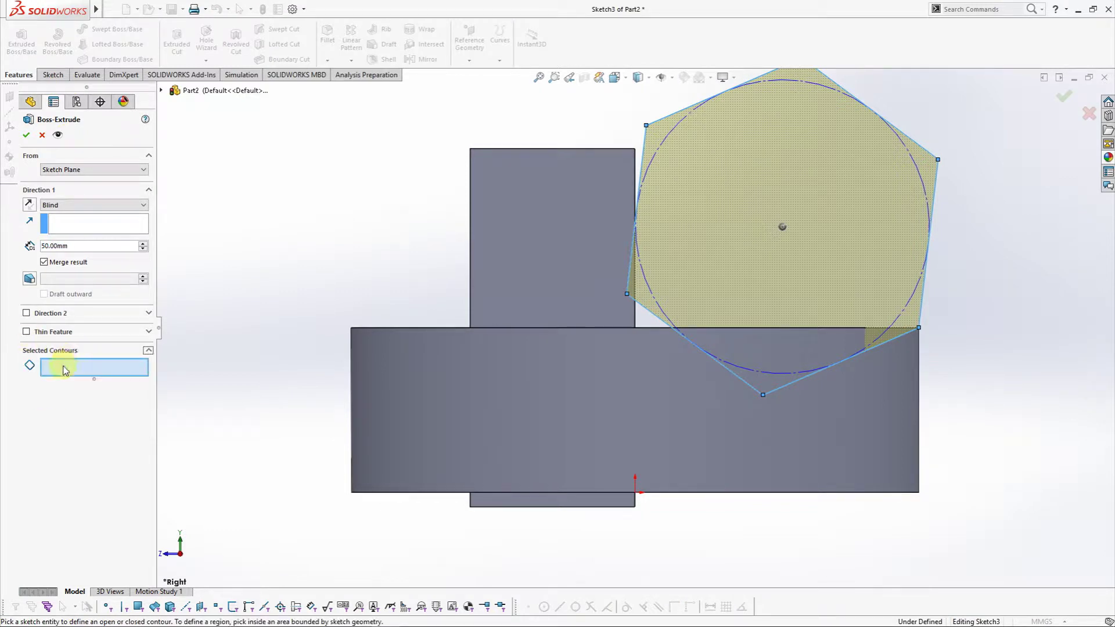
click(42, 135)
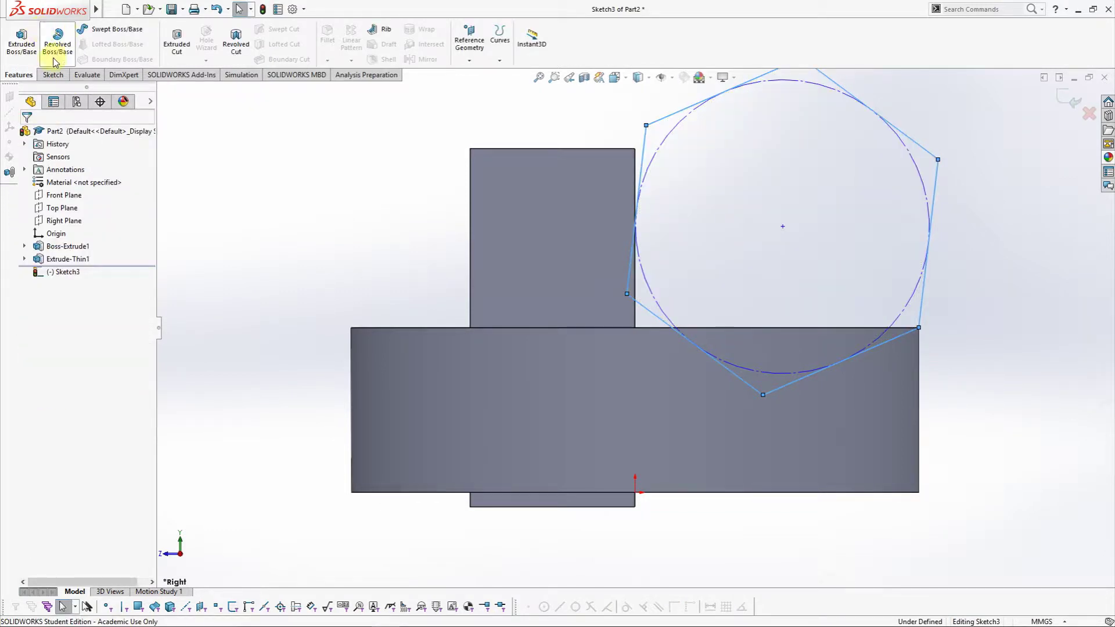
click(53, 76)
click(78, 44)
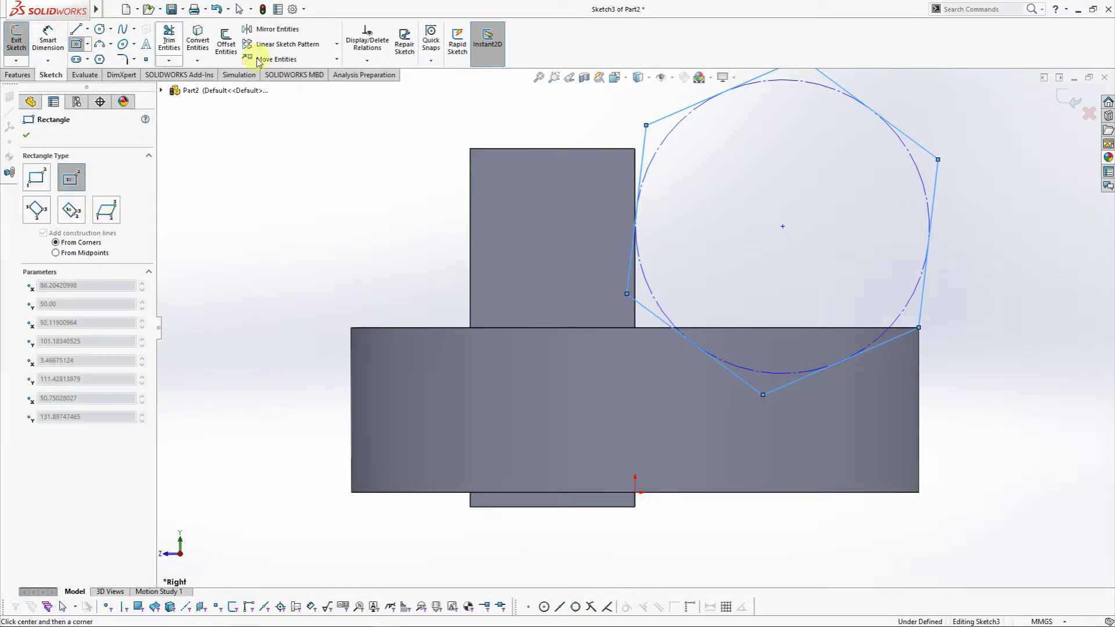
click(602, 122)
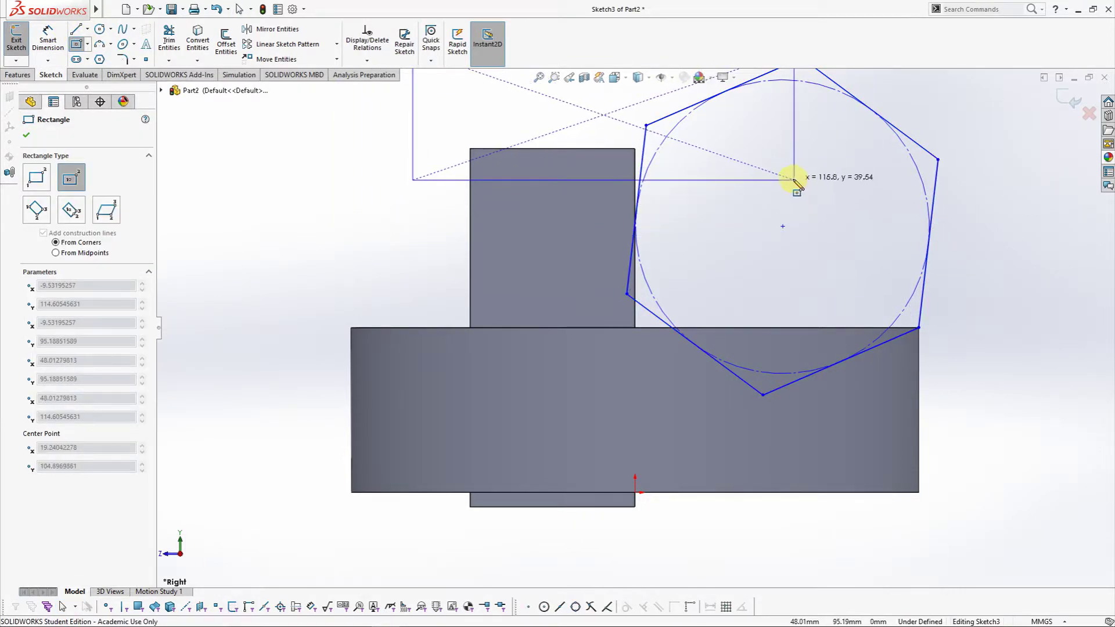
click(791, 179)
scroll(845, 274, up, 3)
scroll(736, 142, down, 2)
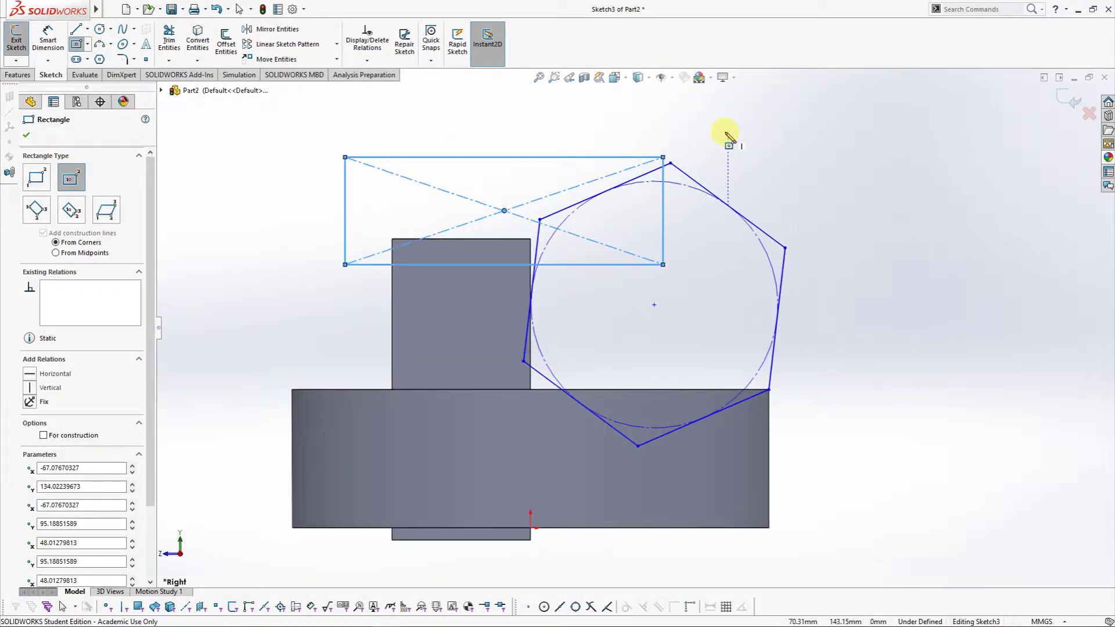
click(17, 75)
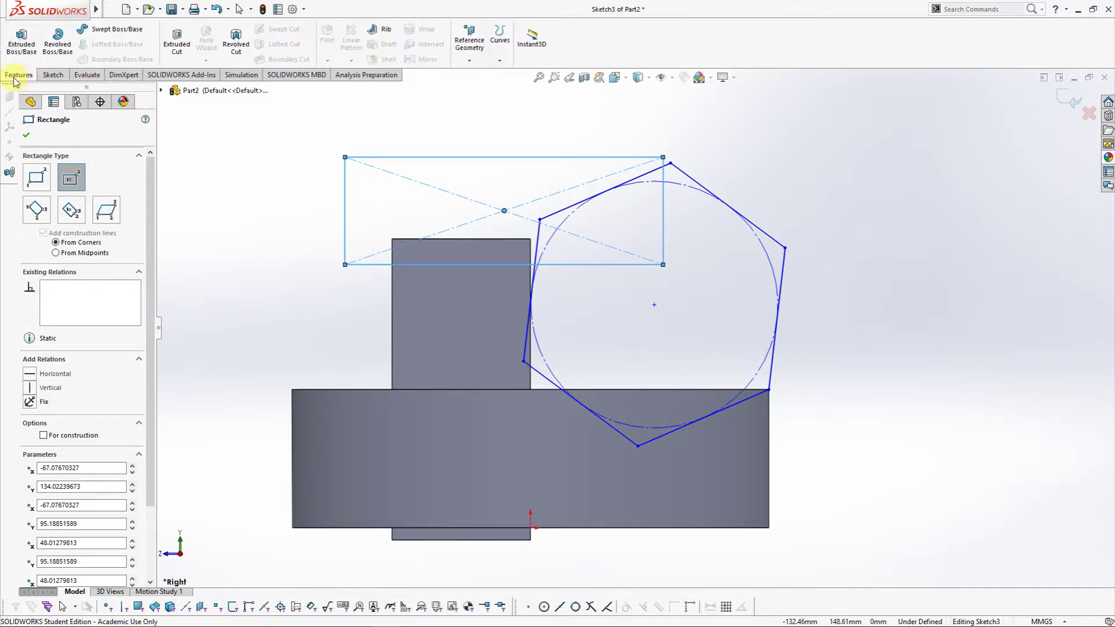
Extrude only the rectangle–hexagon overlap region 50 mm as Boss-Extrude2
click(22, 40)
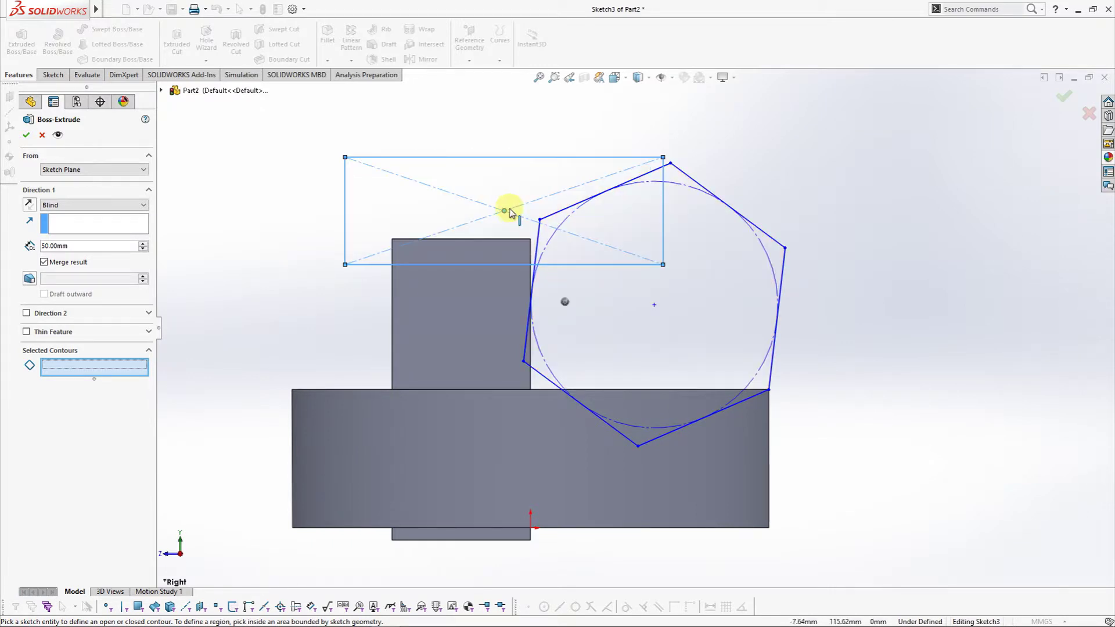
click(543, 163)
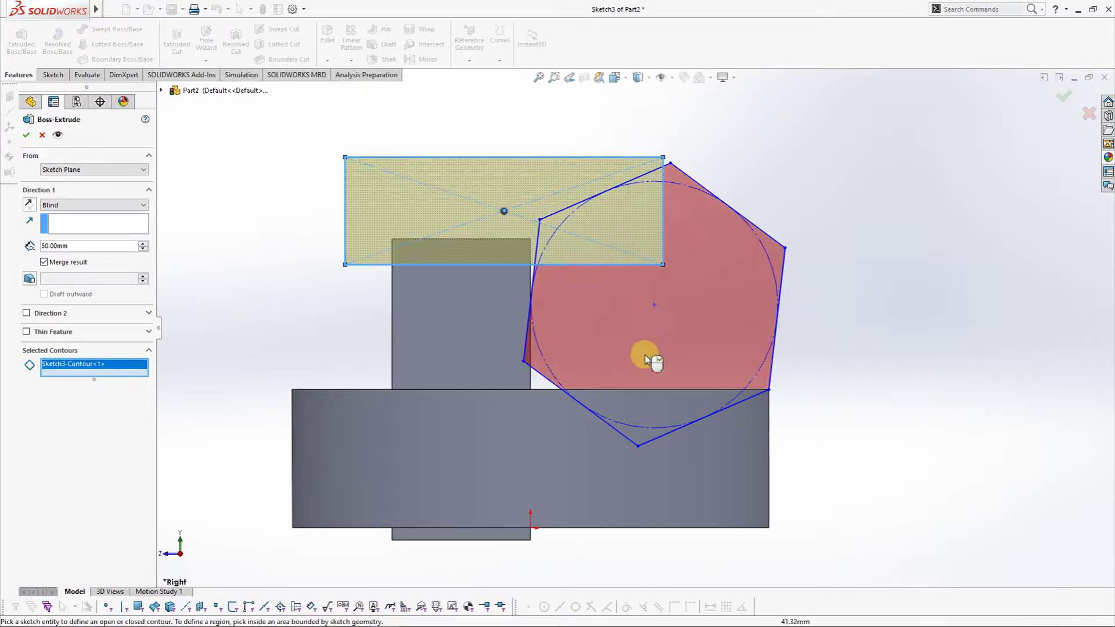
click(609, 427)
click(610, 428)
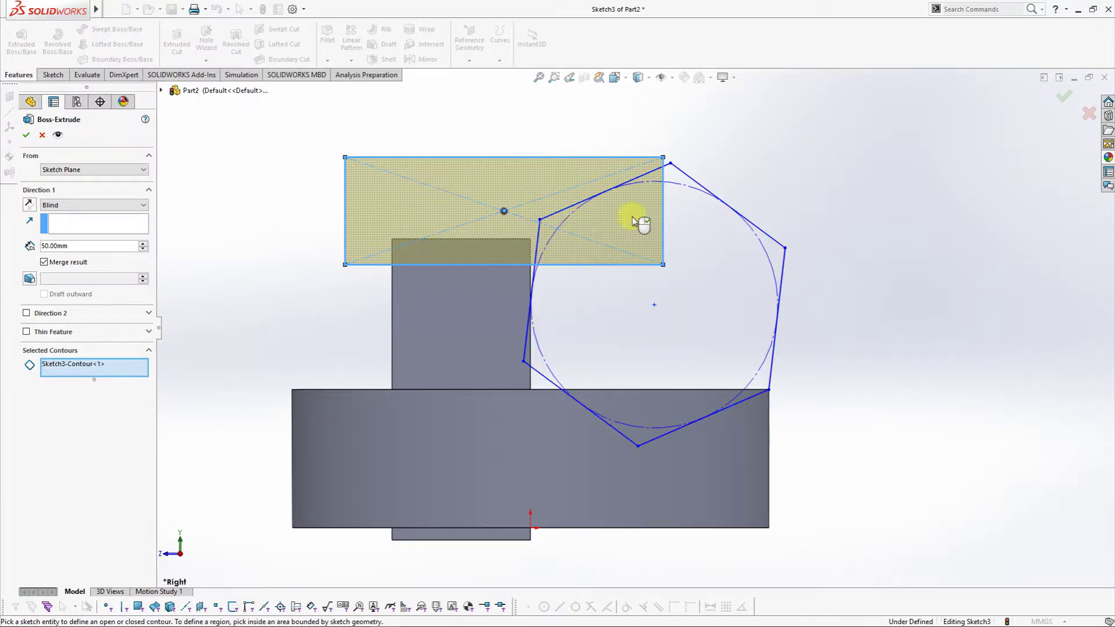
click(453, 157)
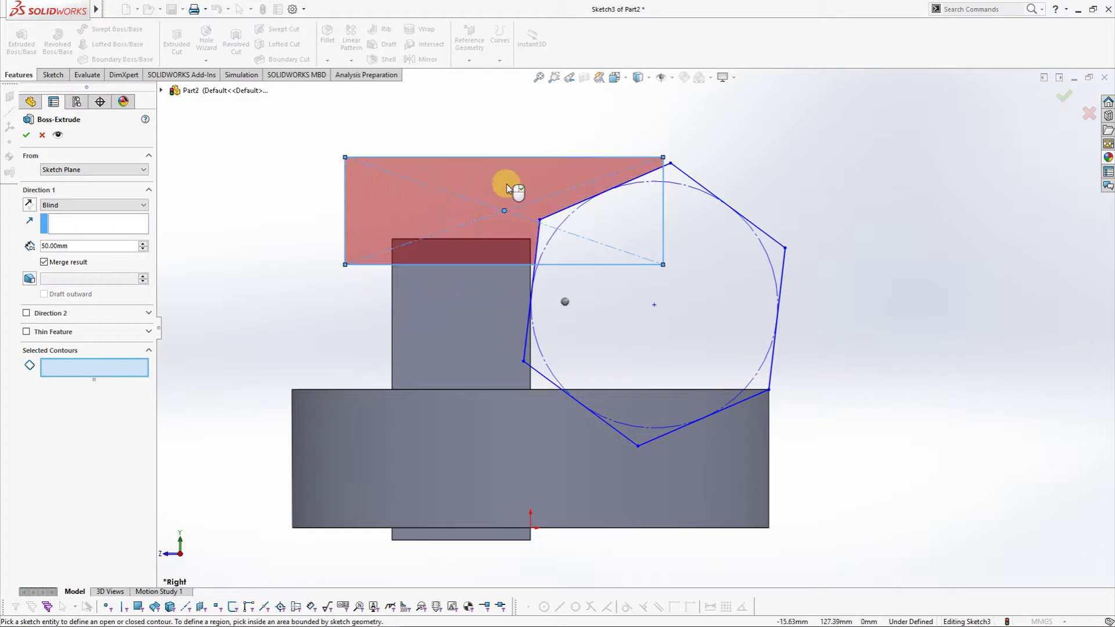
click(598, 232)
click(24, 139)
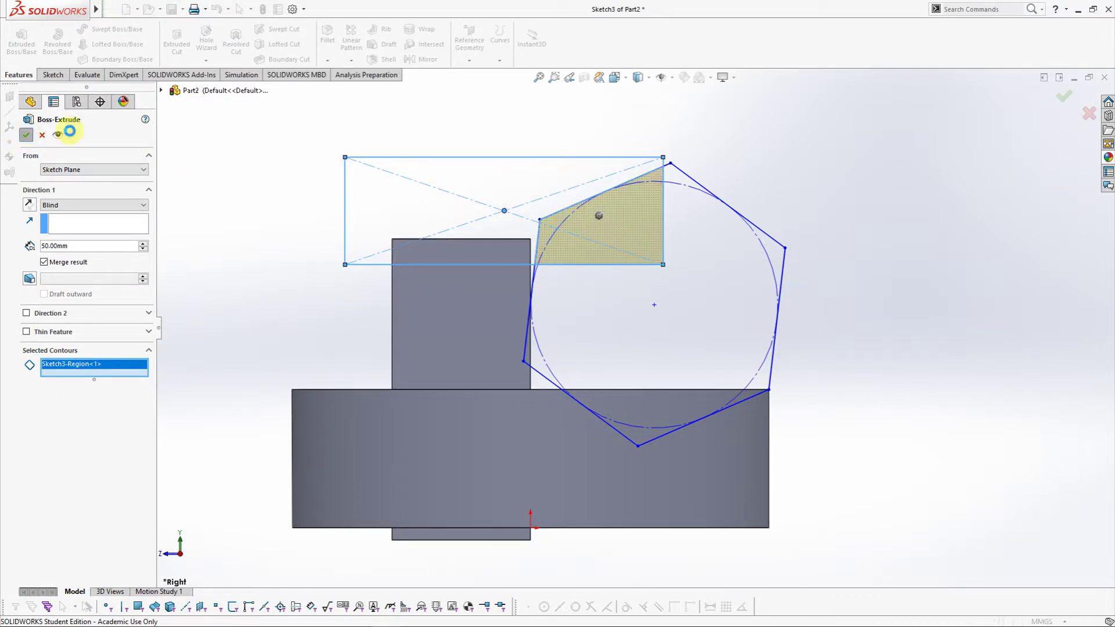
mouse_move(601, 275)
middle_down()
mouse_move(517, 214)
mouse_move(507, 186)
mouse_move(558, 288)
mouse_move(672, 341)
mouse_move(734, 316)
mouse_move(846, 393)
mouse_move(821, 435)
middle_up()
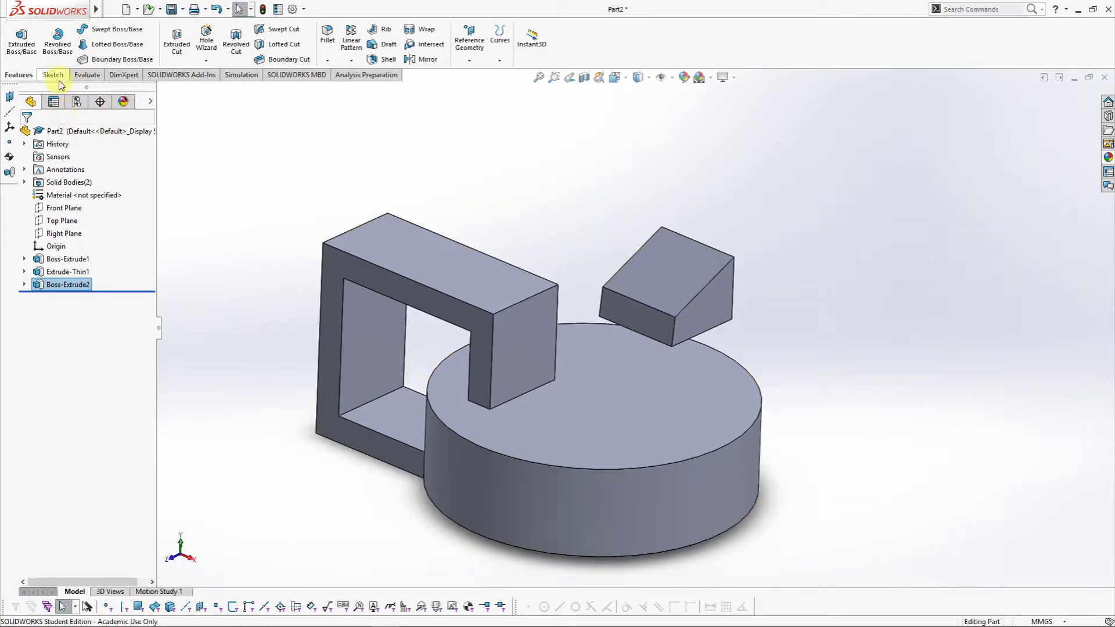
Start a sketch on the frame's top face and view it from the top
click(61, 221)
right_click(428, 265)
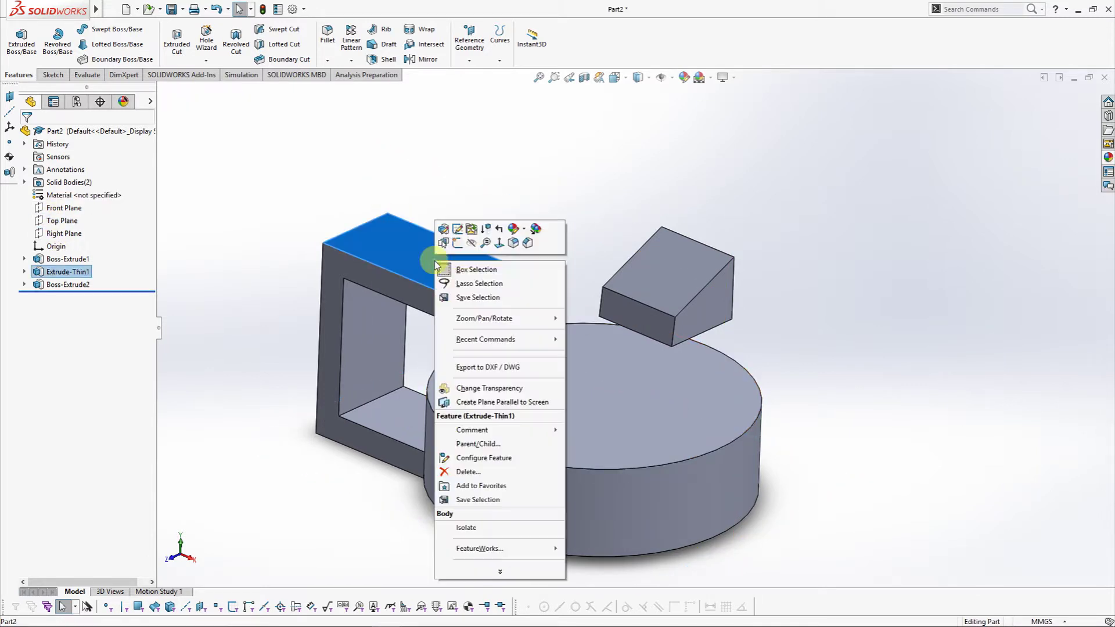
click(457, 246)
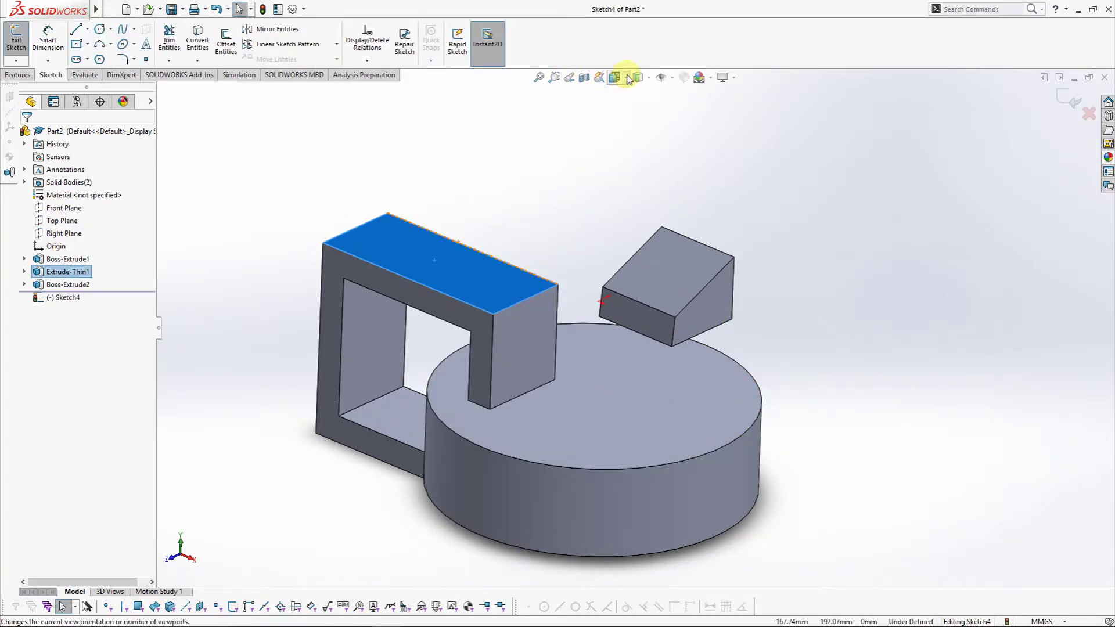
click(614, 77)
click(637, 238)
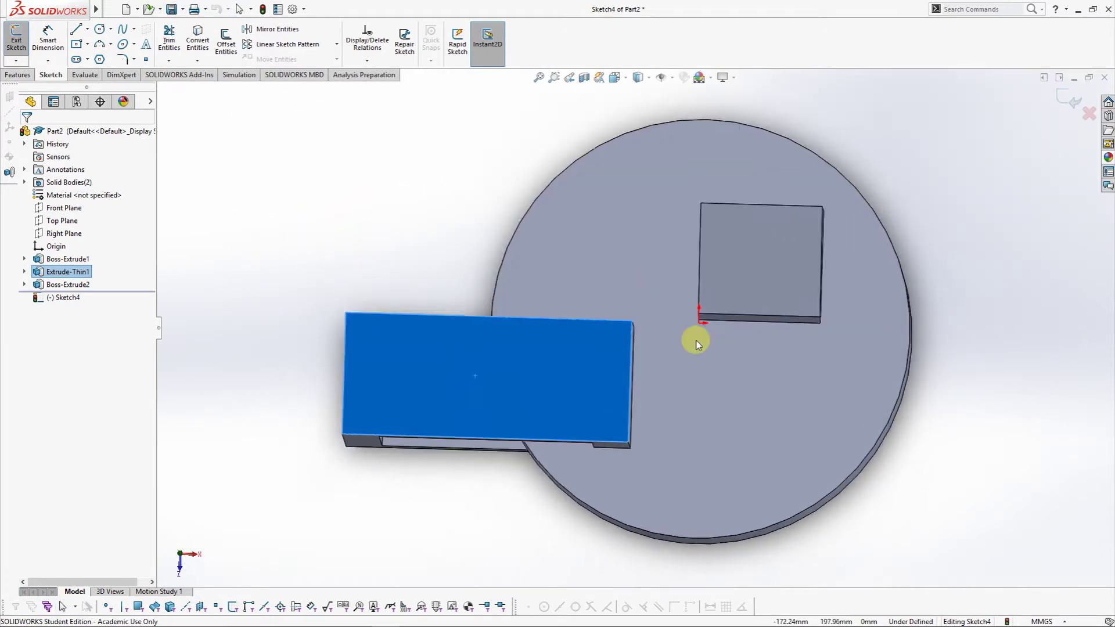
click(256, 227)
mouse_move(48, 9)
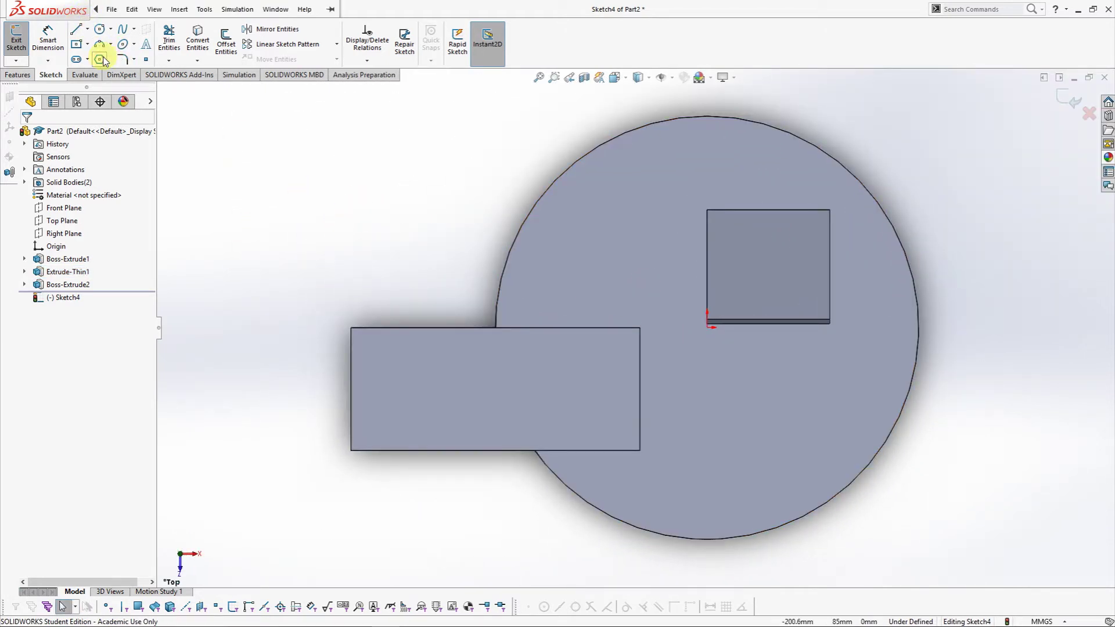
Draw a closed three-point spline loop reaching beyond the frame top
click(119, 35)
click(414, 397)
click(466, 143)
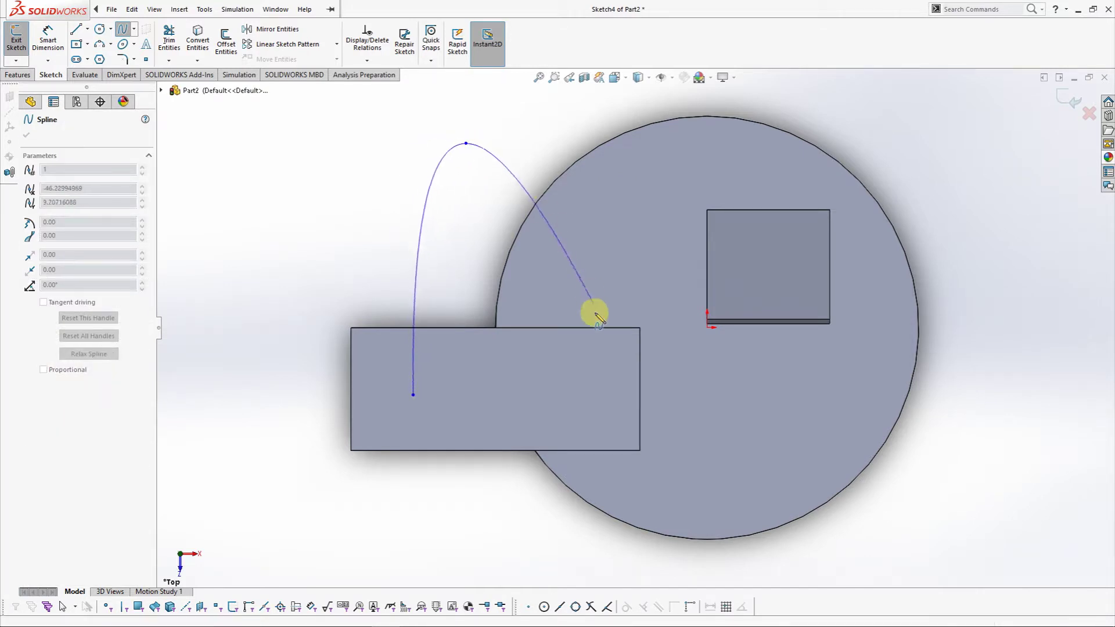
click(568, 414)
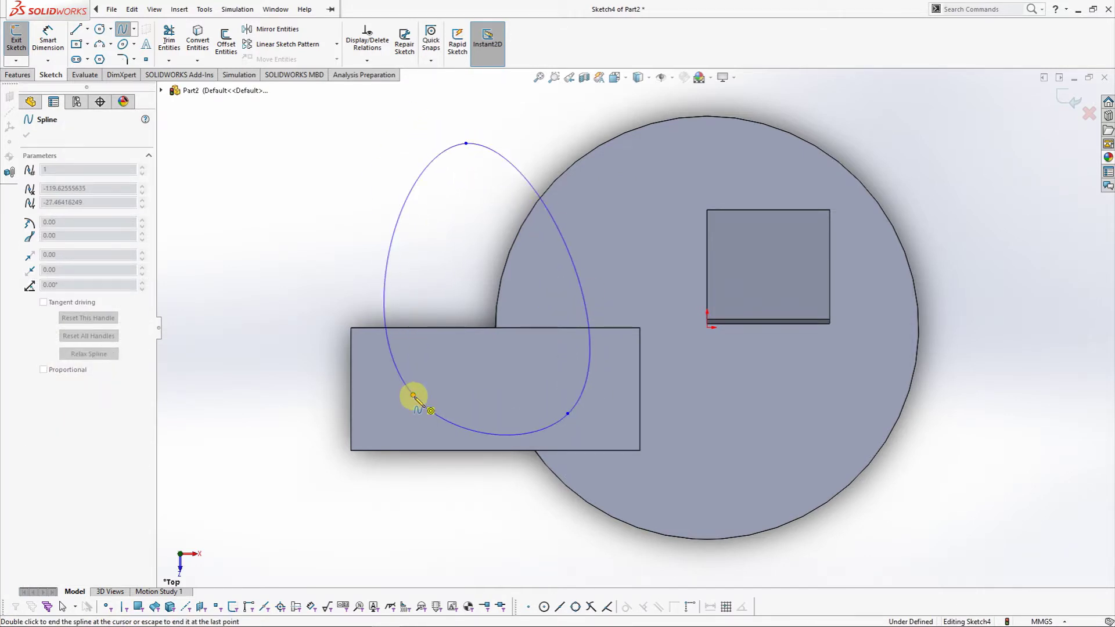
click(413, 397)
click(18, 78)
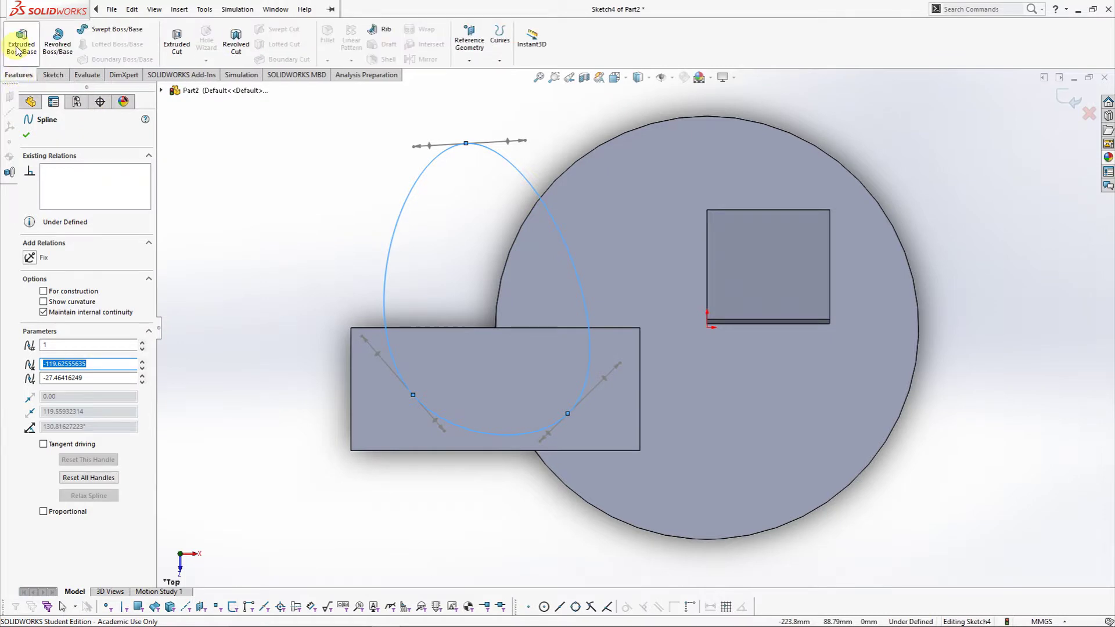
Boss-extrude the spline loop with a 24° draft tapering inward
click(21, 40)
mouse_move(647, 374)
middle_down()
mouse_move(578, 123)
mouse_move(579, 169)
middle_up()
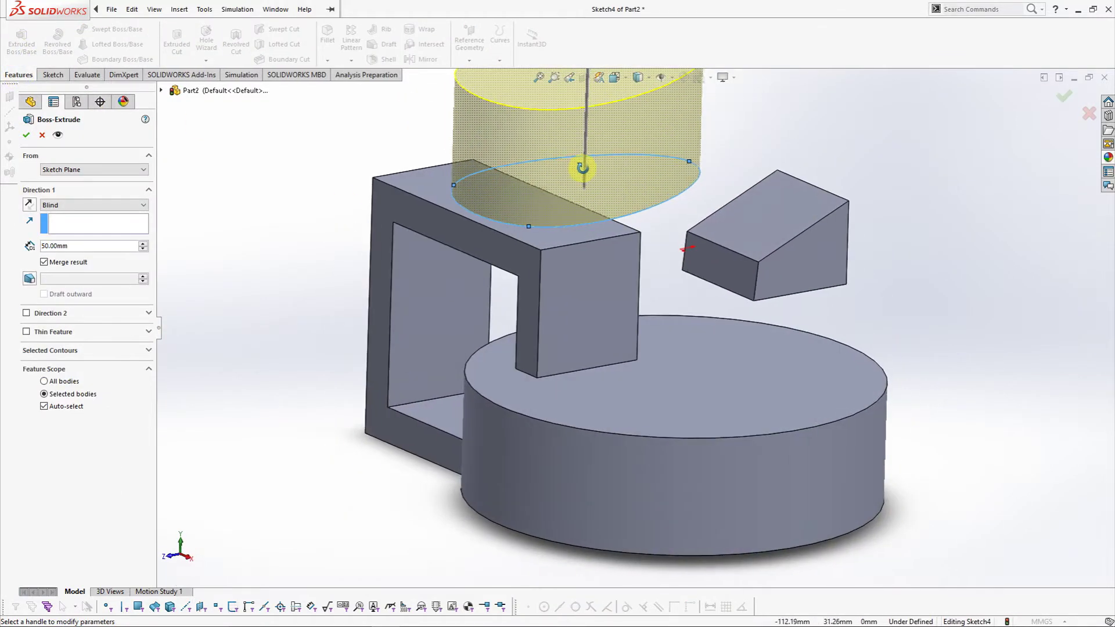
scroll(579, 169, up, 3)
scroll(648, 201, down, 5)
click(34, 280)
click(143, 277)
click(143, 277)
click(143, 277)
click(143, 276)
click(143, 276)
click(143, 276)
click(143, 276)
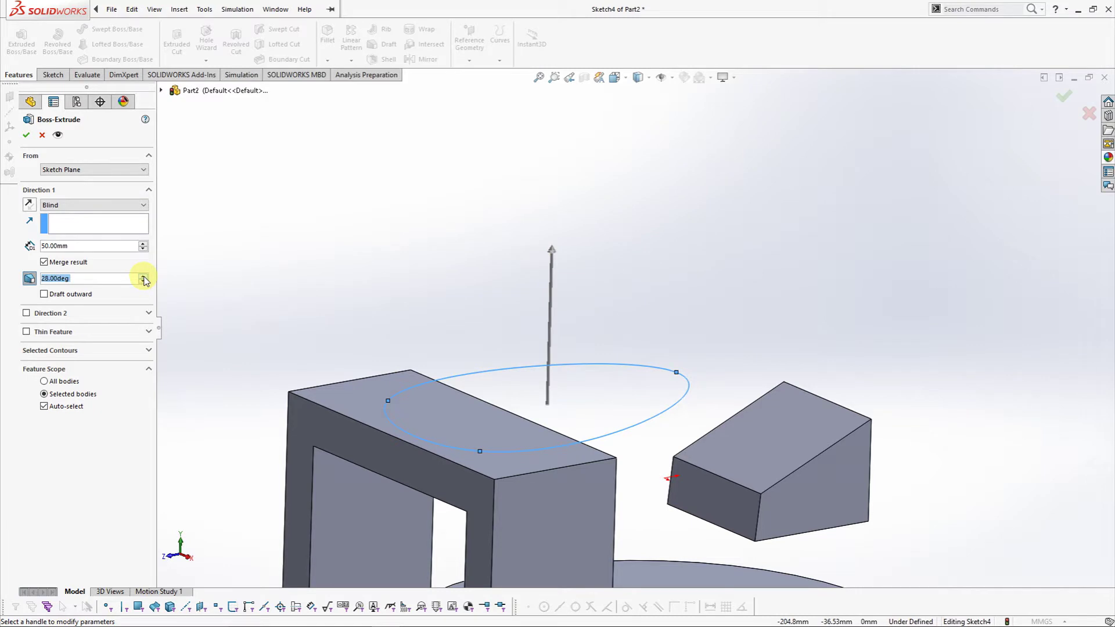
click(142, 282)
click(142, 282)
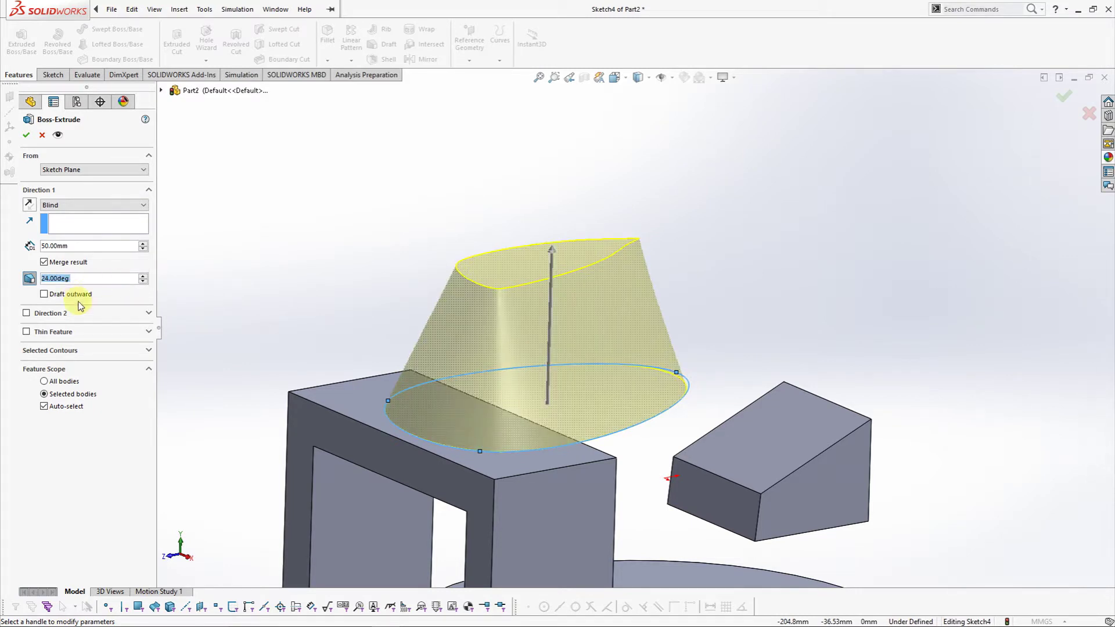
click(44, 294)
click(45, 294)
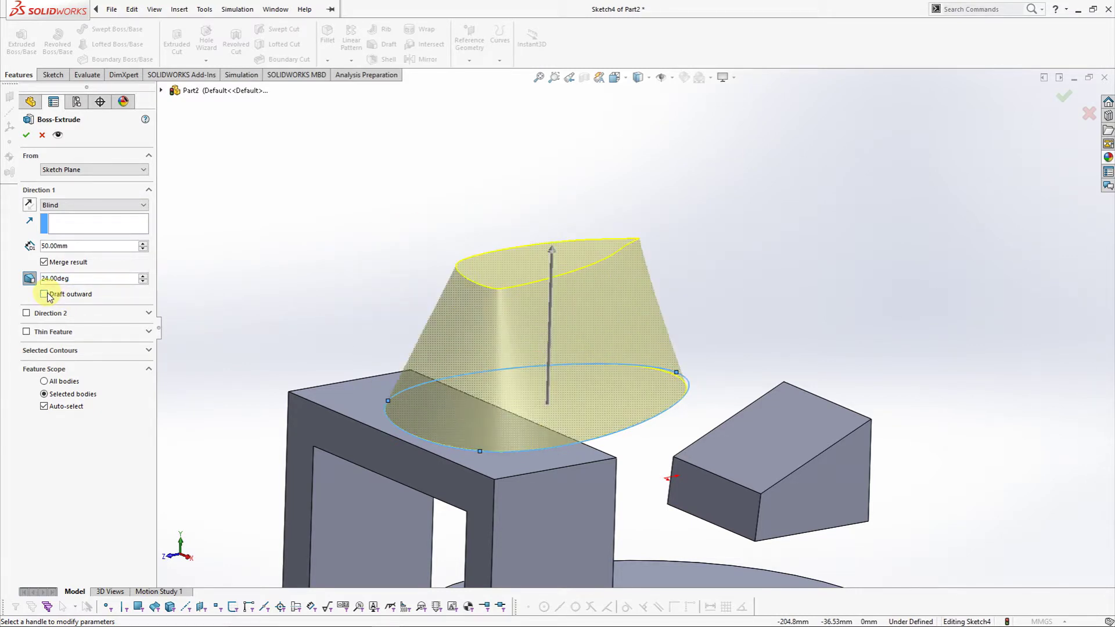
click(45, 294)
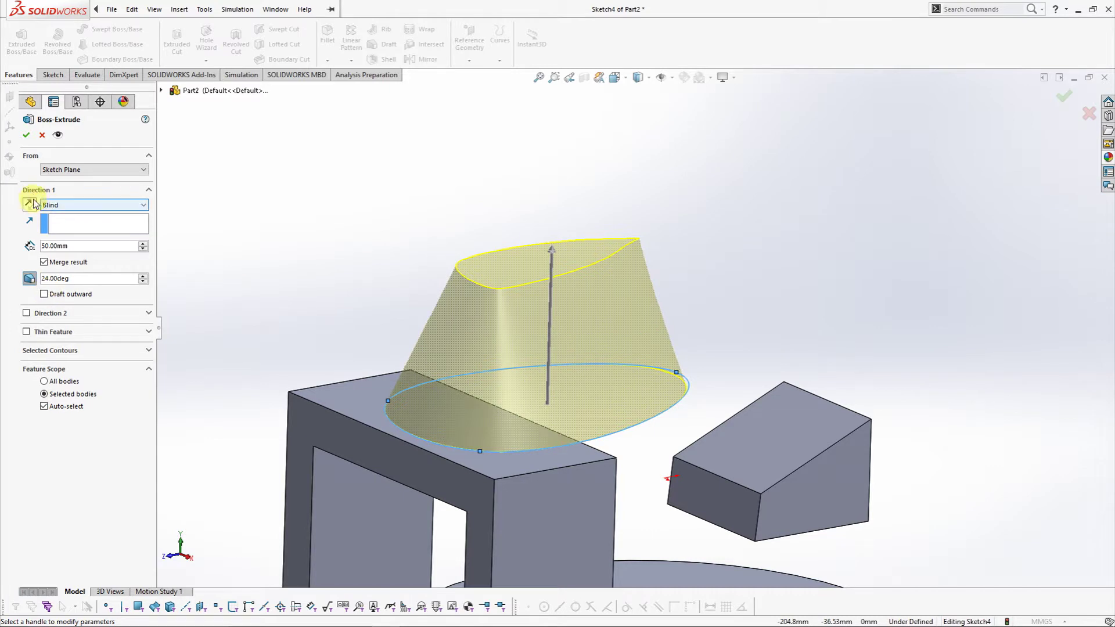
click(31, 141)
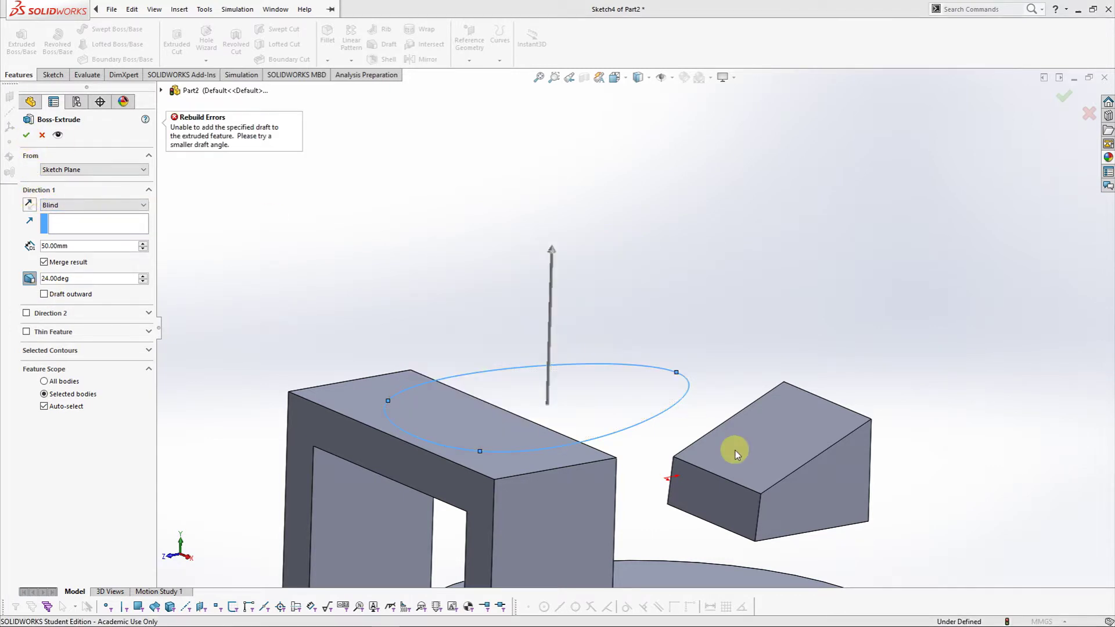
Reduce the depth to 30 mm and accept the tapered boss as Boss-Extrude4
click(125, 223)
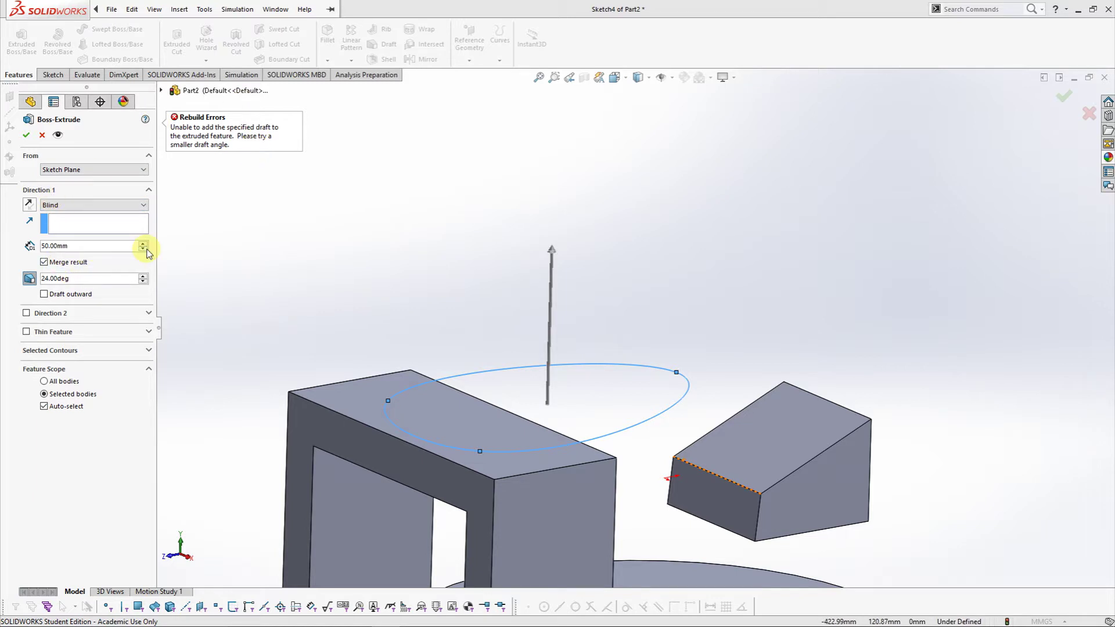
click(142, 249)
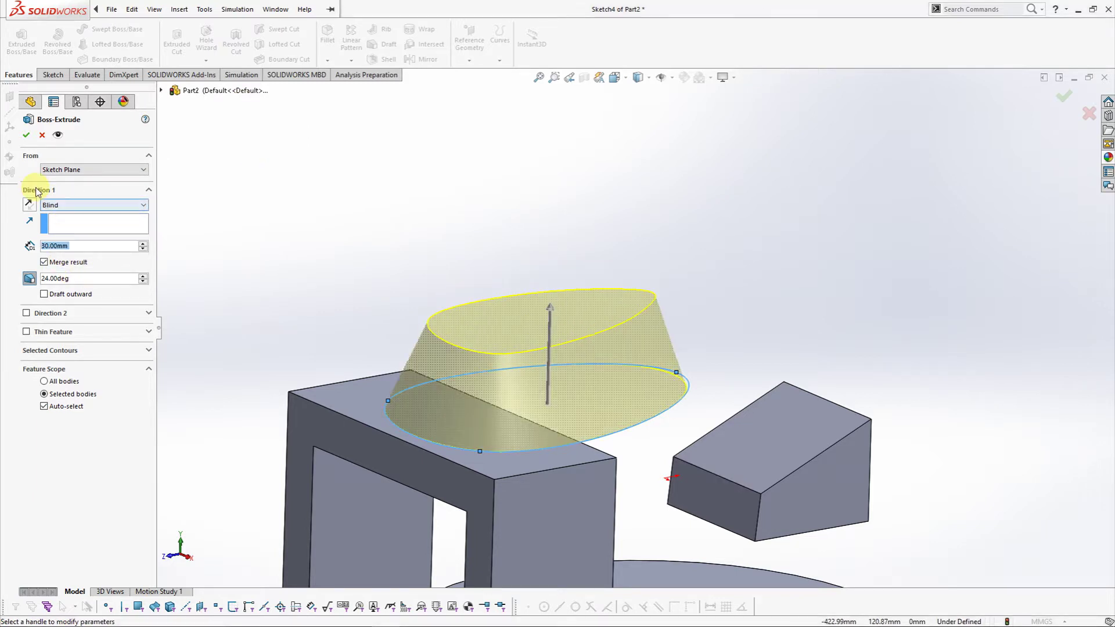
click(26, 135)
scroll(651, 438, up, 5)
mouse_move(651, 437)
middle_down()
mouse_move(699, 392)
mouse_move(893, 383)
mouse_move(861, 368)
mouse_move(642, 398)
middle_up()
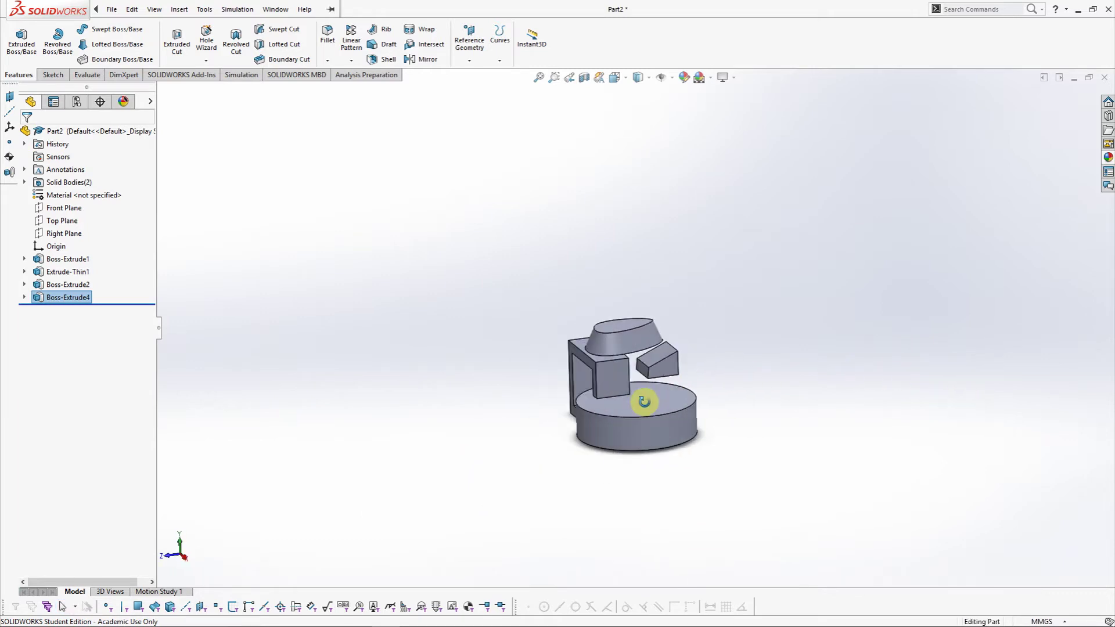
Show the sketching tools and view the model straight from the front
scroll(674, 374, down, 5)
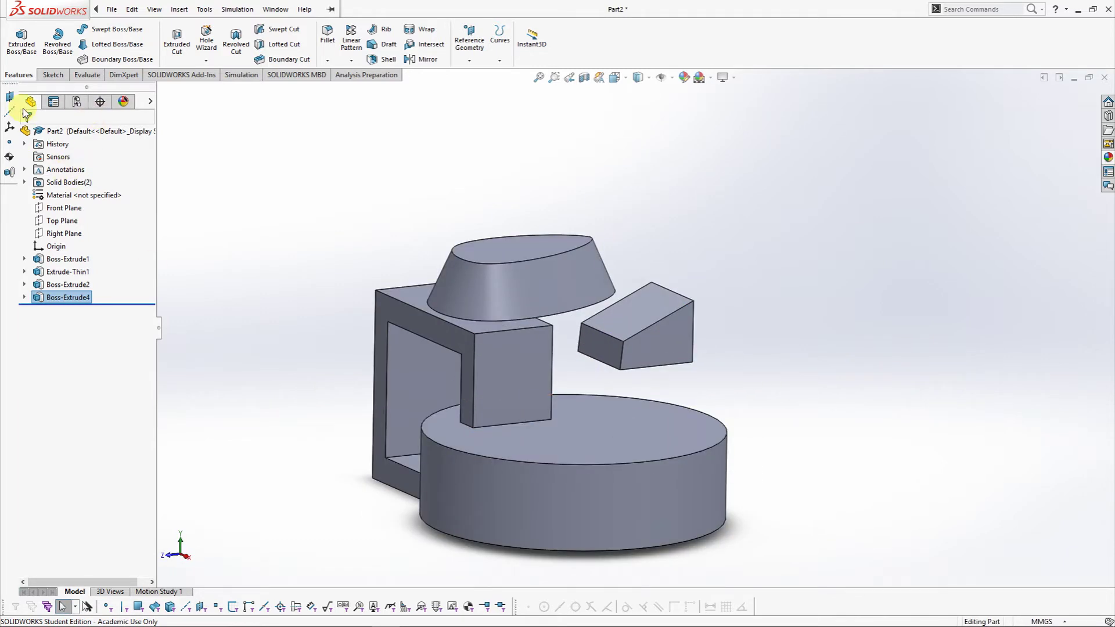
click(53, 78)
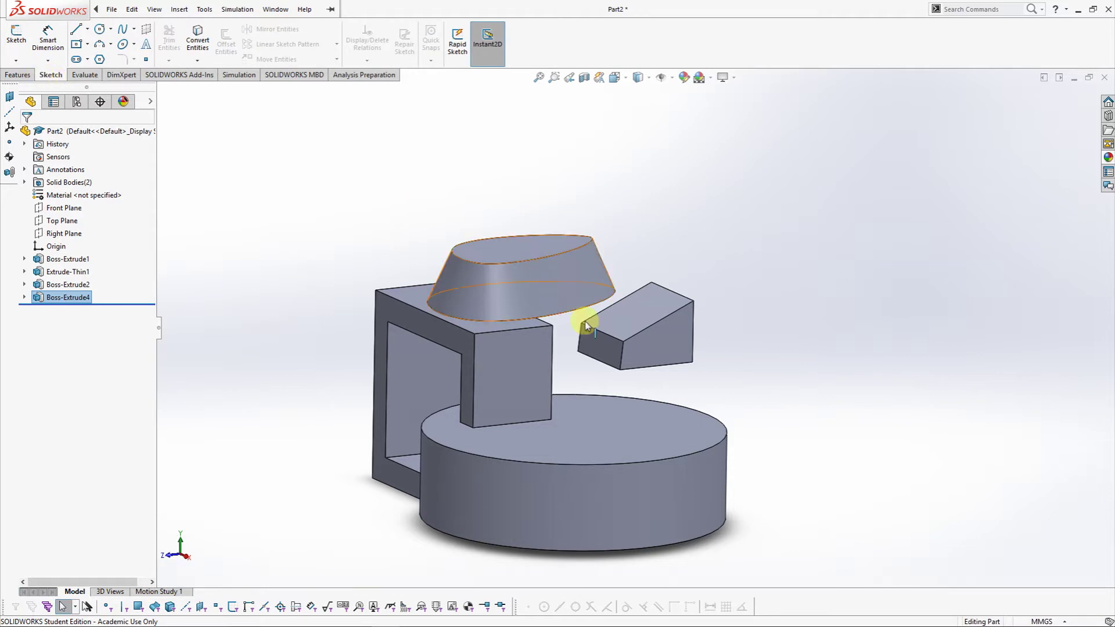
scroll(627, 372, up, 5)
scroll(673, 431, down, 3)
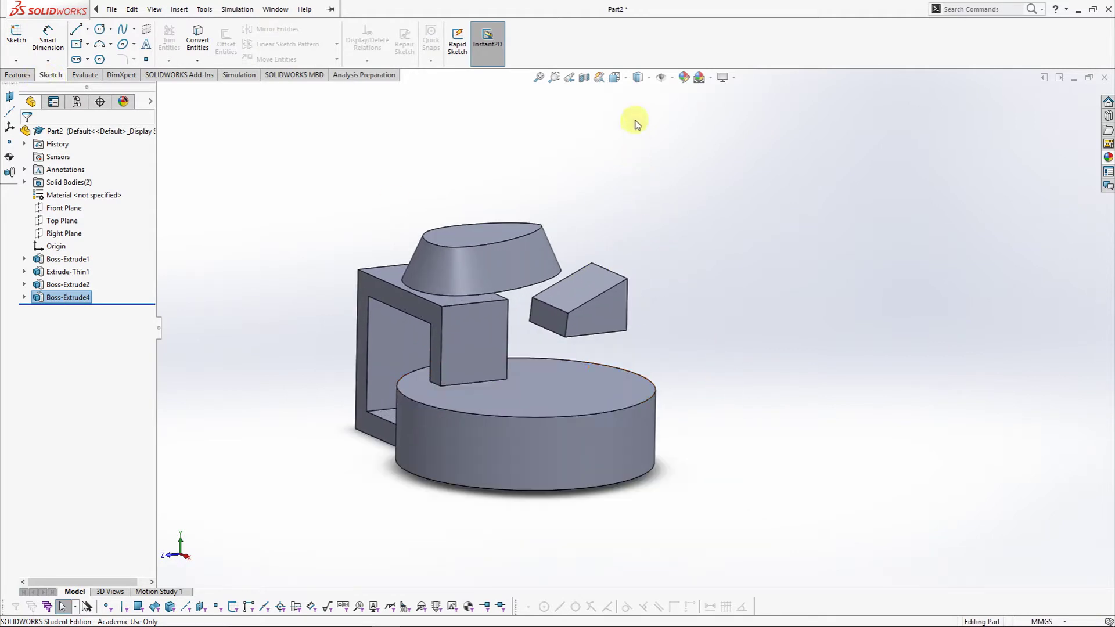
click(615, 77)
click(592, 318)
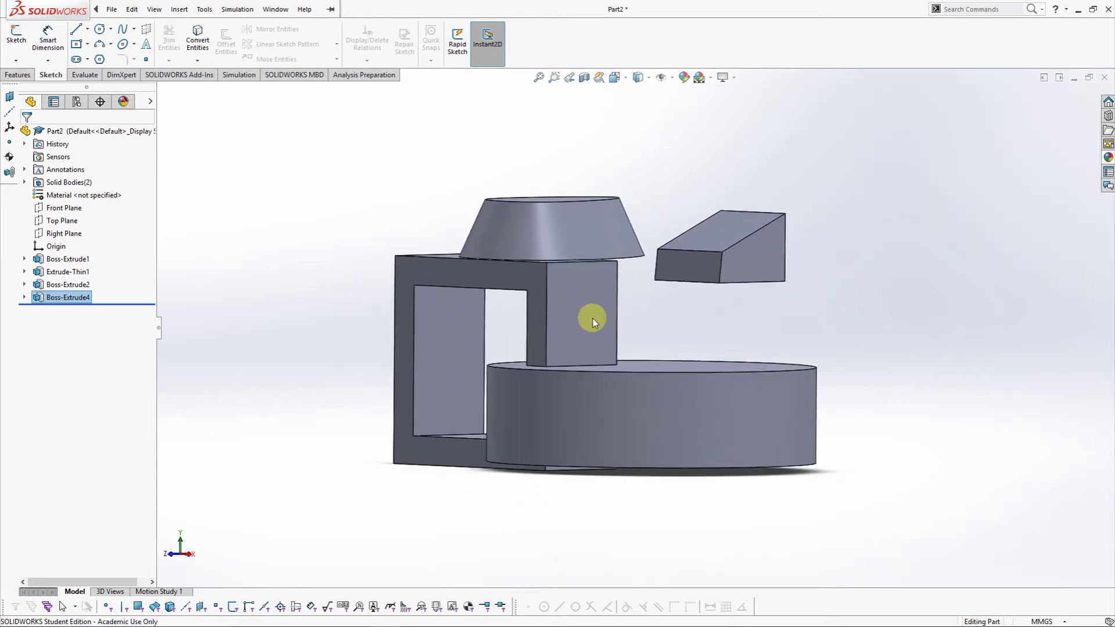
Orbit to an elevated view and right-click the wedge block's front face
click(64, 234)
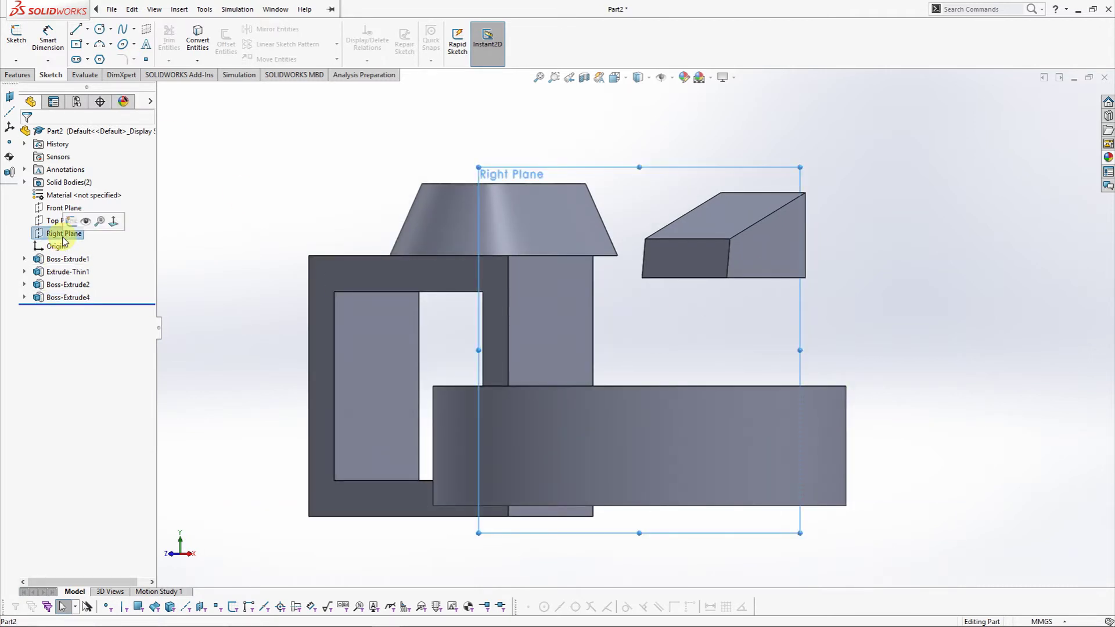
right_click(621, 434)
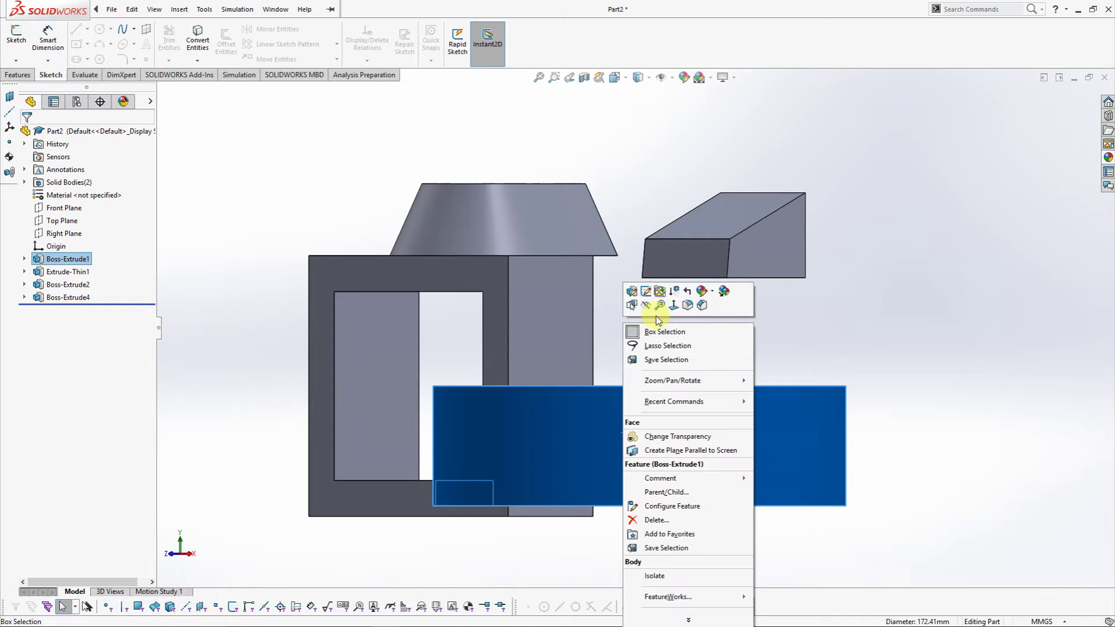
middle_drag(525, 354, 611, 451)
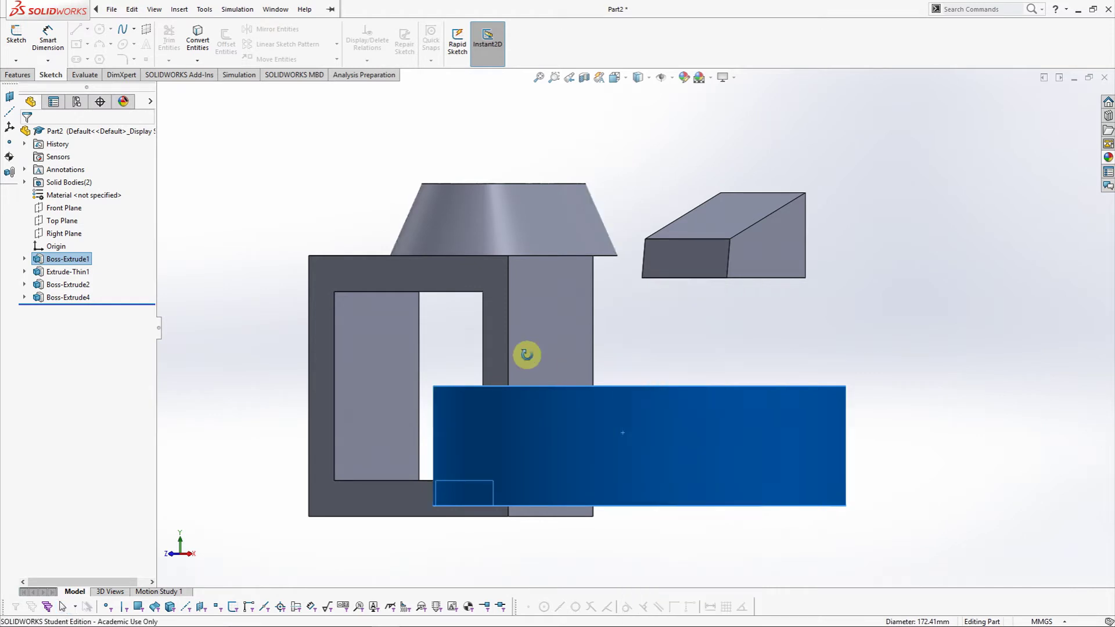
click(611, 451)
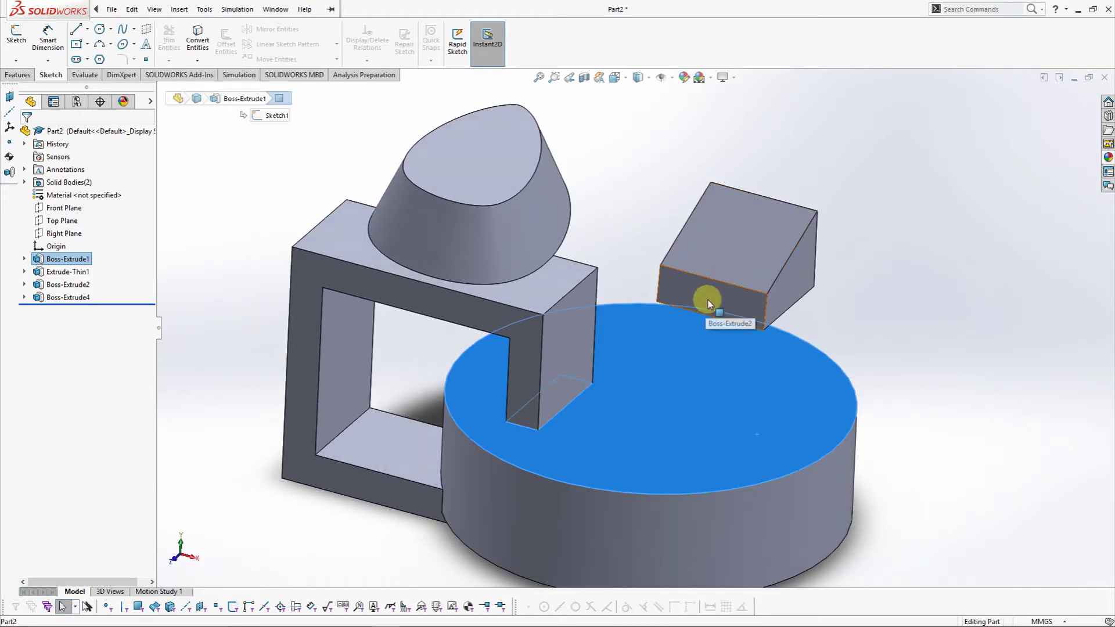
right_click(744, 296)
Sketch a straight slot on the wedge block's front face, enclosing the block
click(730, 282)
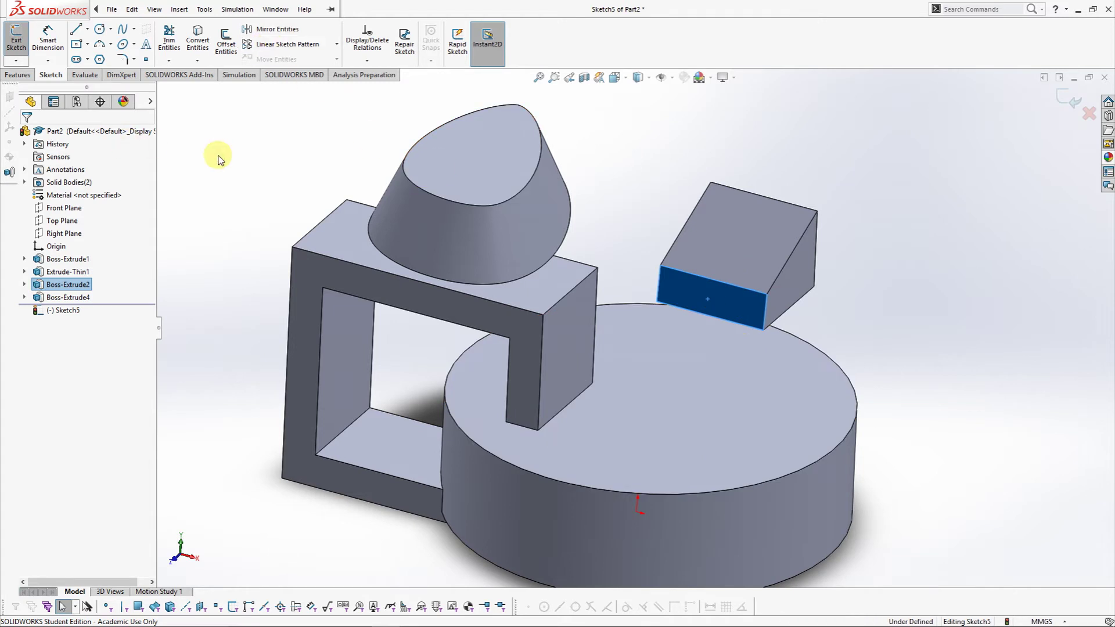
click(81, 60)
drag(687, 295, 811, 327)
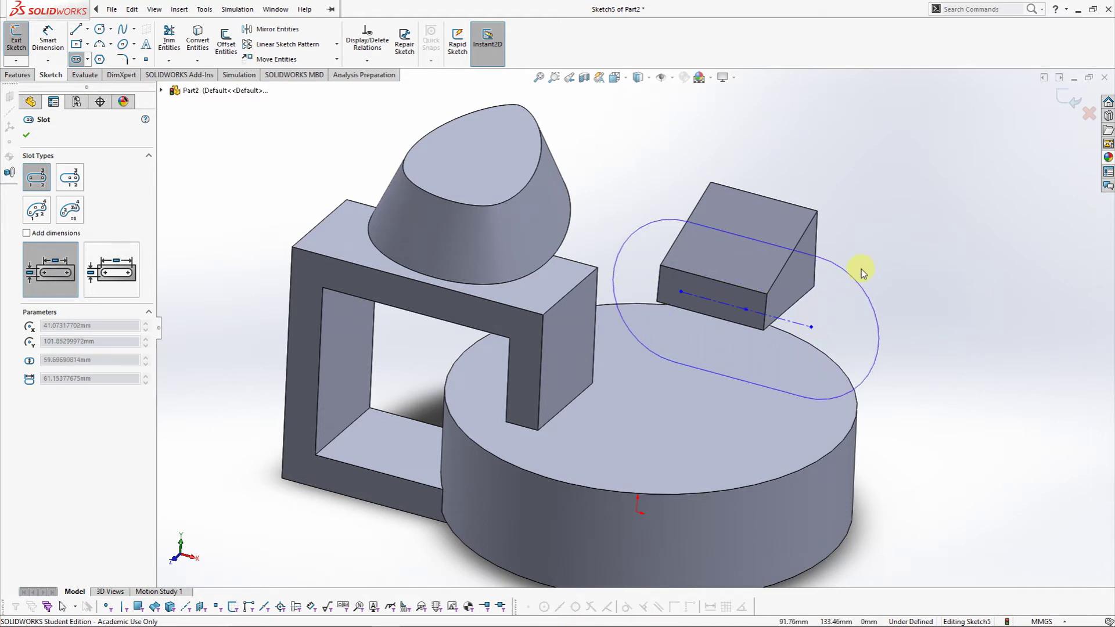
click(877, 276)
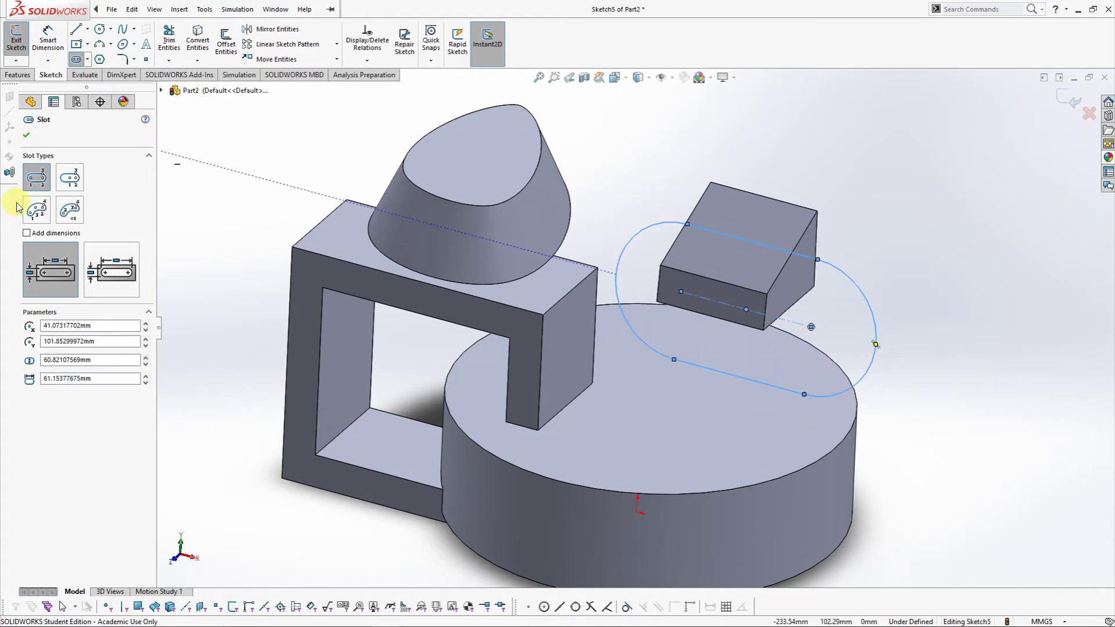
click(32, 136)
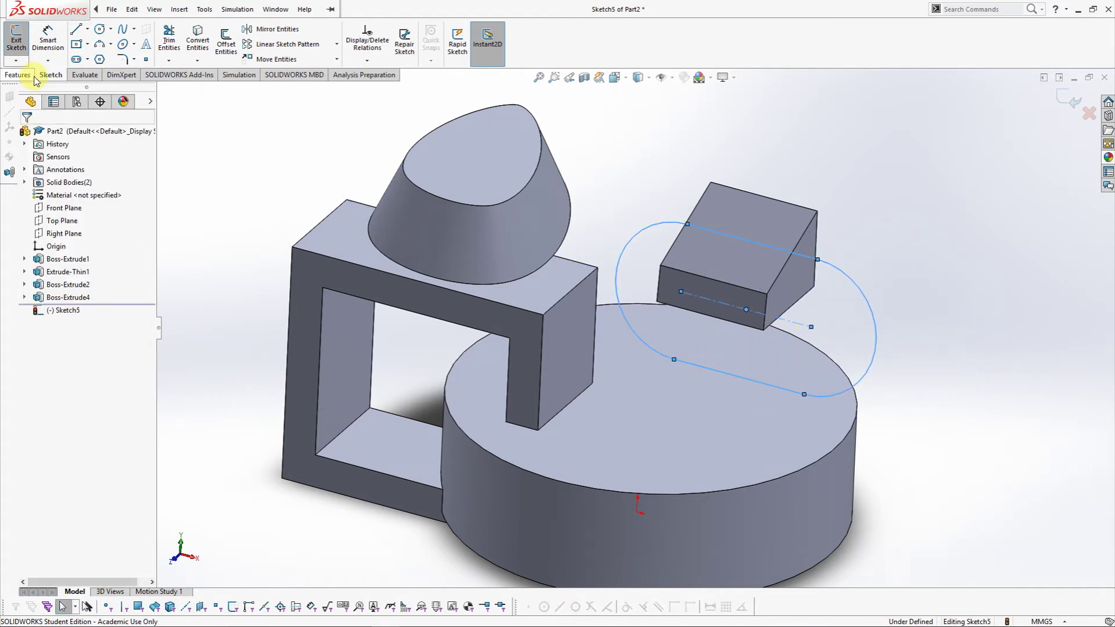
click(35, 76)
click(22, 41)
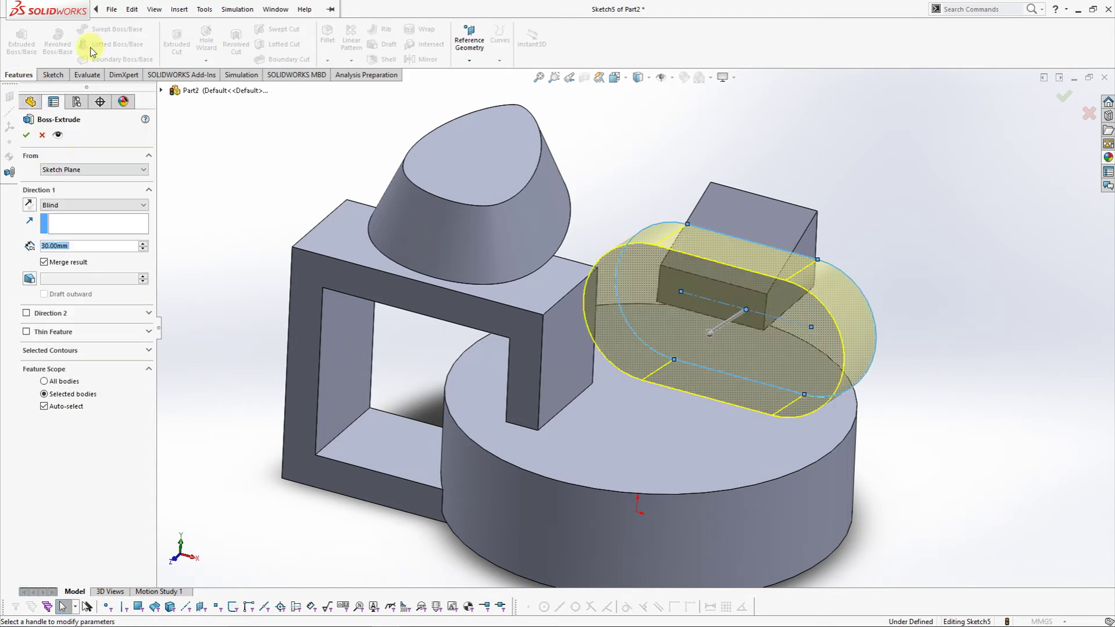
Extrude the slot both ways: 50 mm in Direction 1 and 120 mm in Direction 2
click(43, 317)
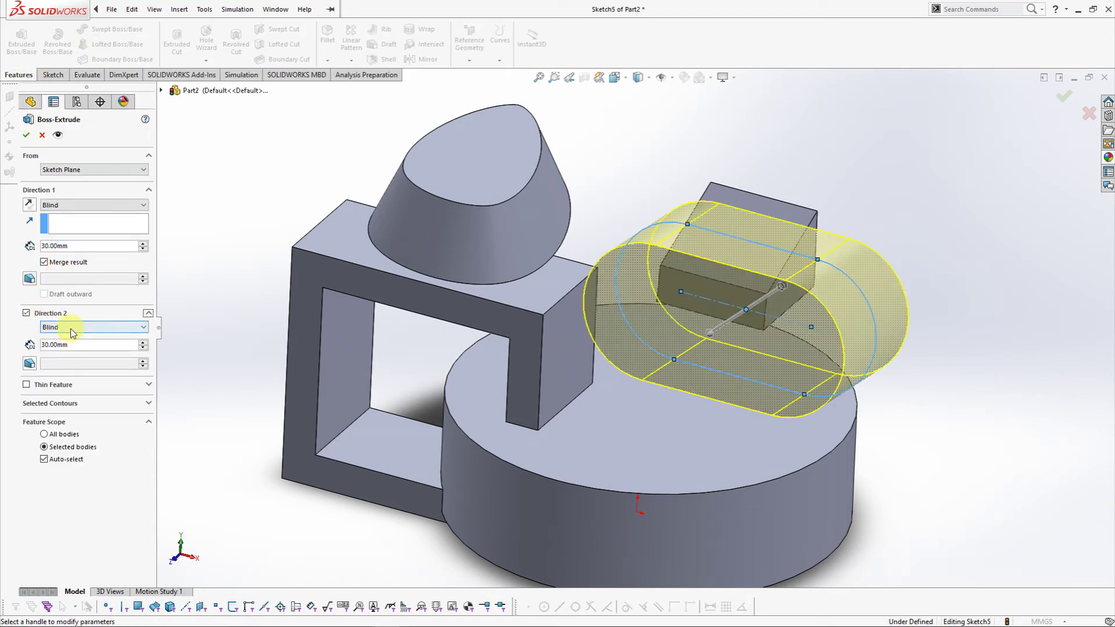
middle_drag(652, 356, 329, 340)
click(143, 342)
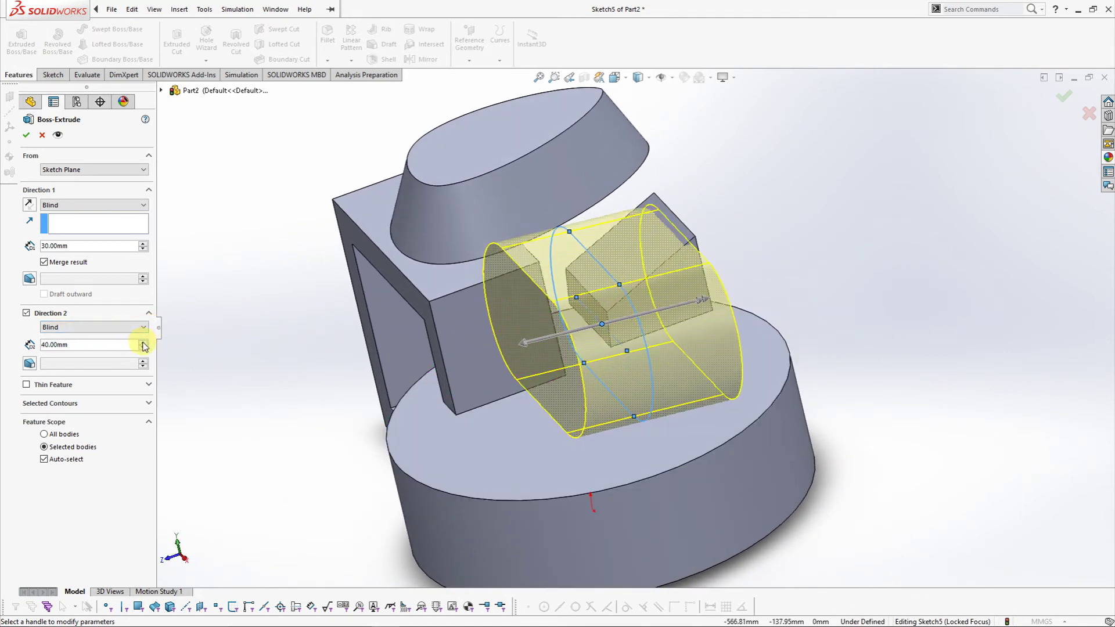
click(144, 342)
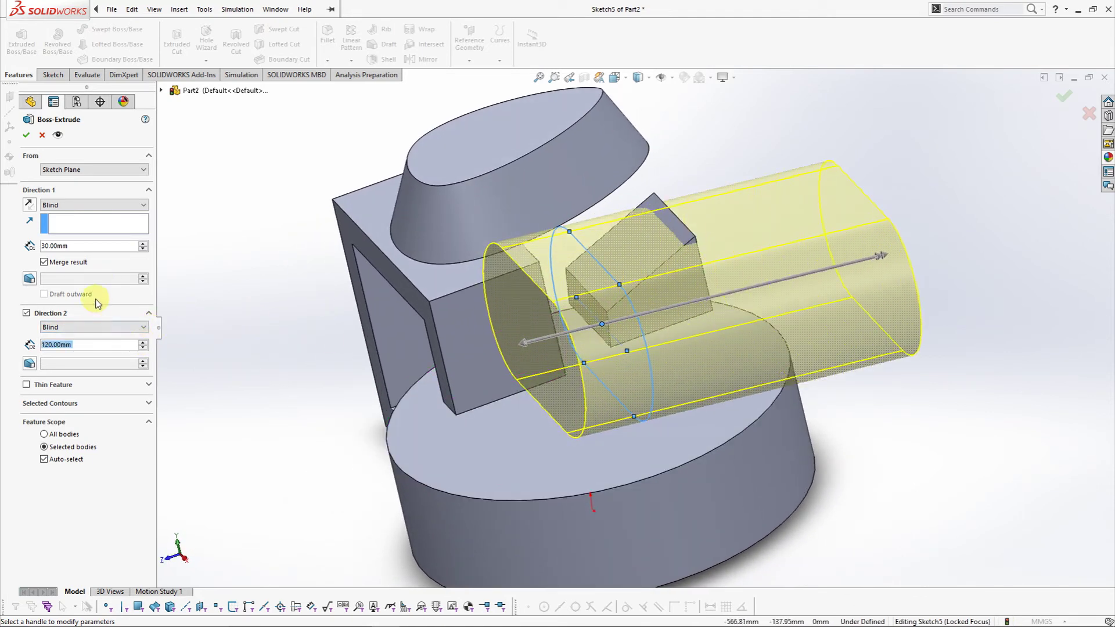
click(143, 249)
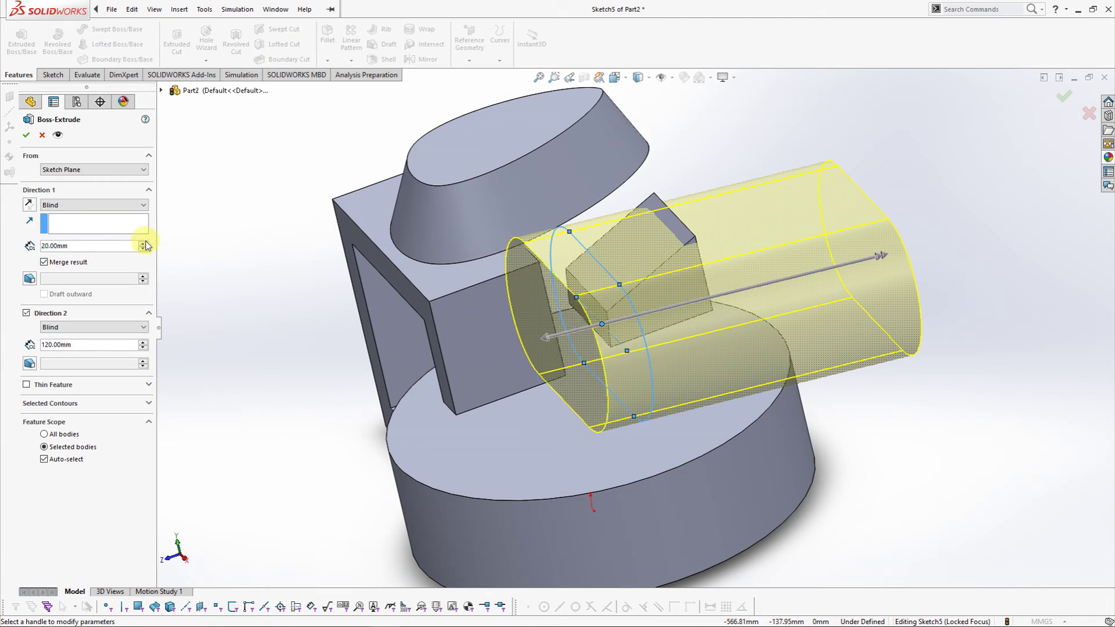
click(143, 243)
click(143, 243)
click(143, 243)
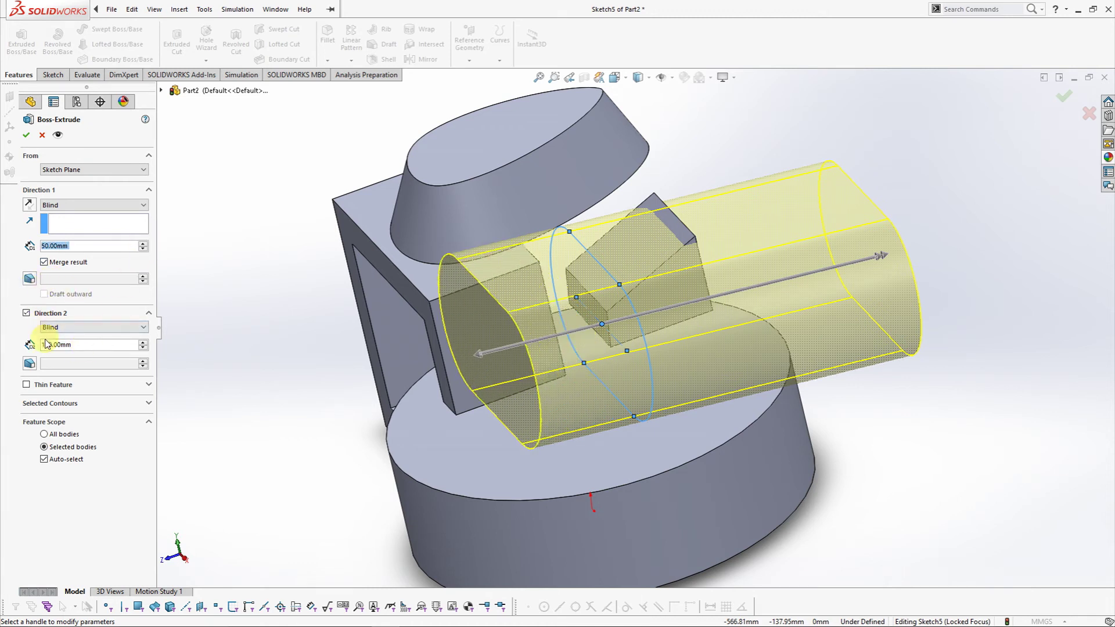
Add a 14° draft to the second direction and accept the extrusion
click(29, 364)
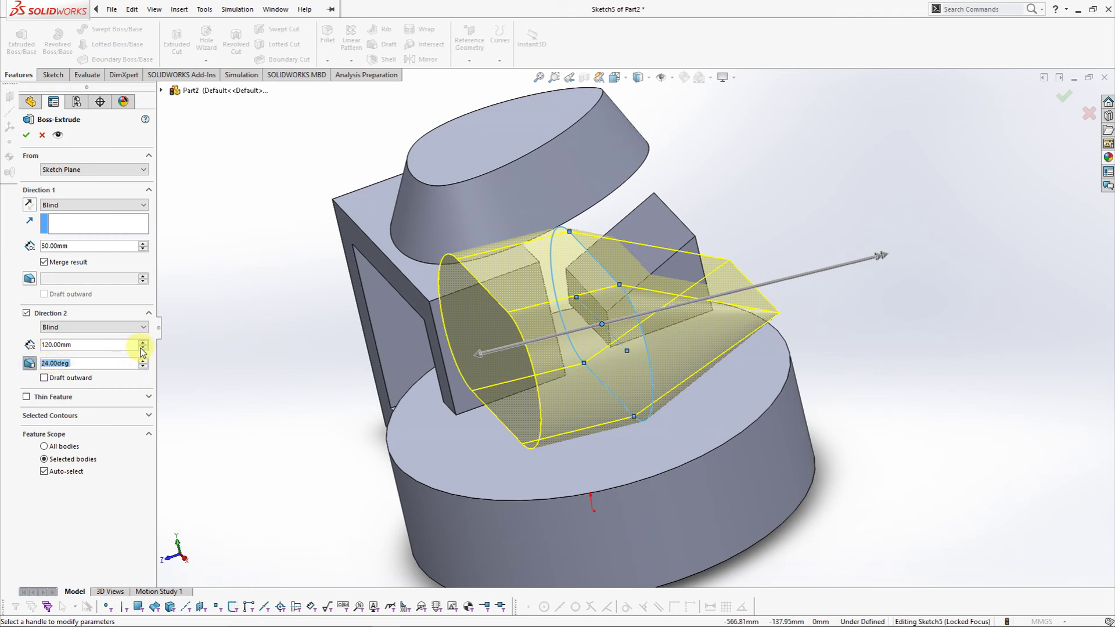
click(142, 366)
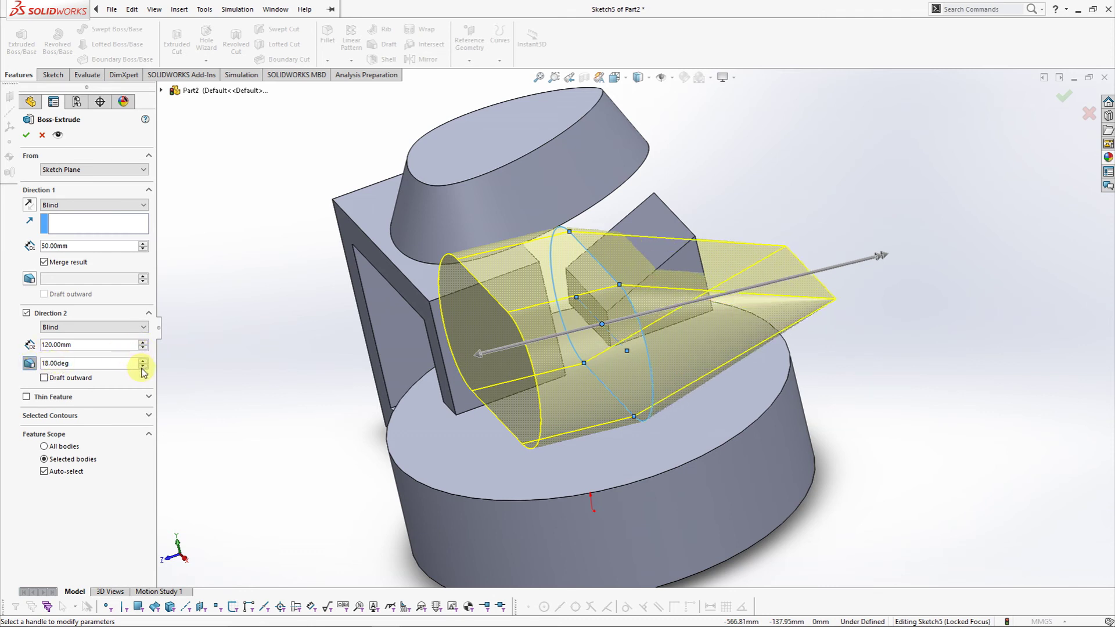
click(143, 366)
click(26, 134)
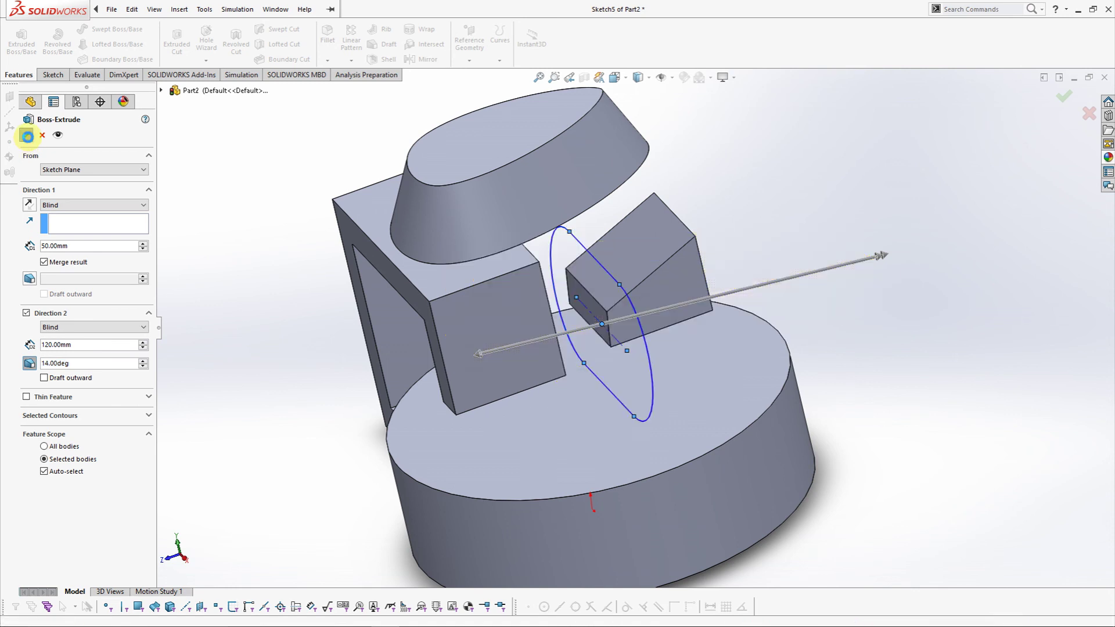